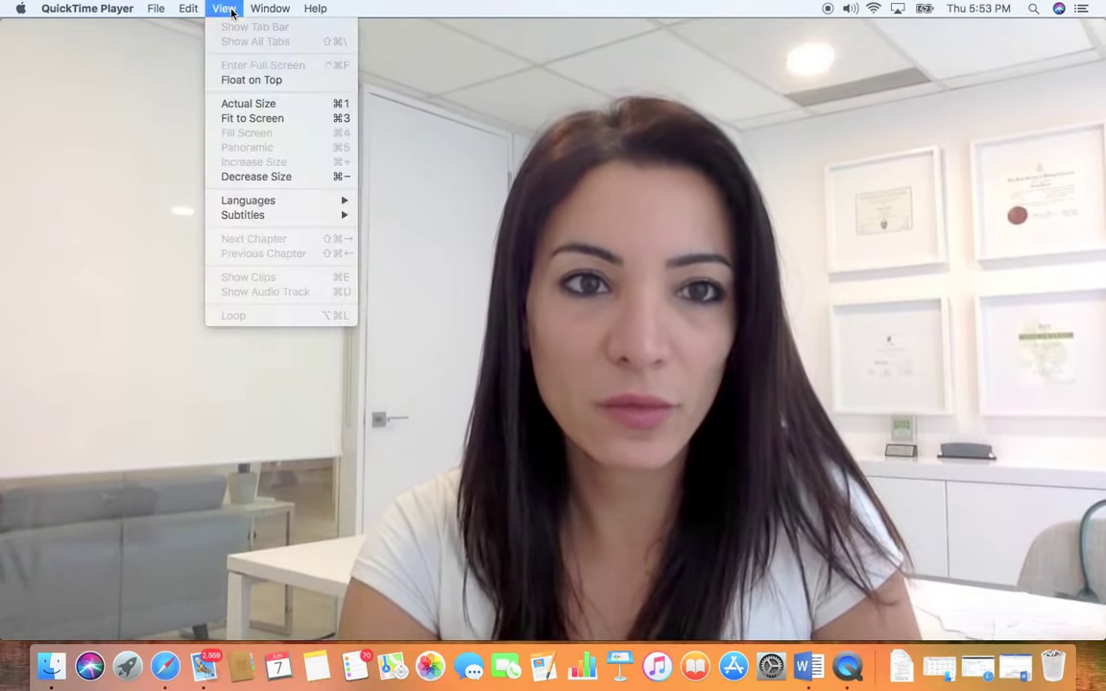
Keep the movie recording window floating on top, shrink it, and place it in the desktop's lower-right corner.
left_click(252, 81)
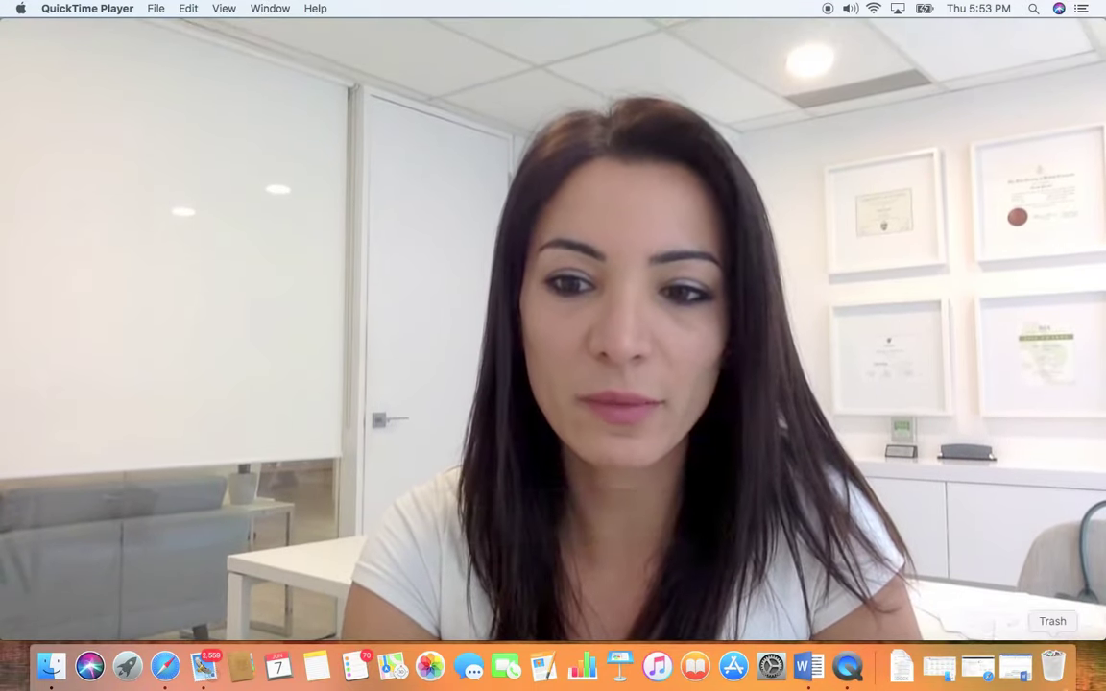
left_click_drag(1102, 637, 426, 240)
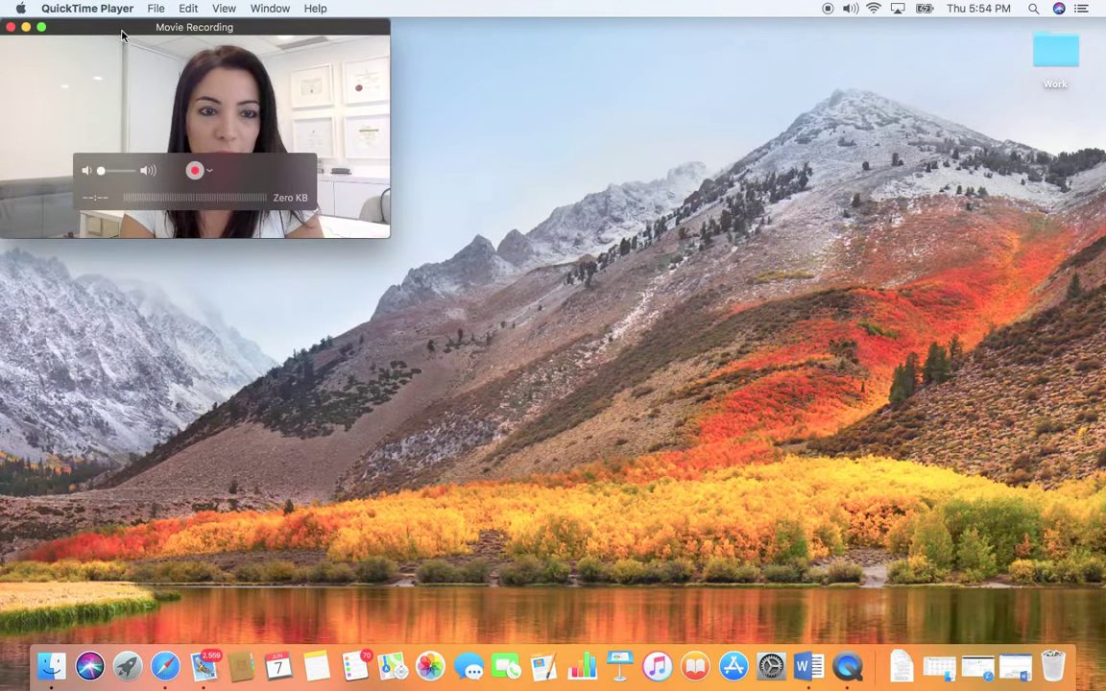
left_click_drag(122, 35, 817, 419)
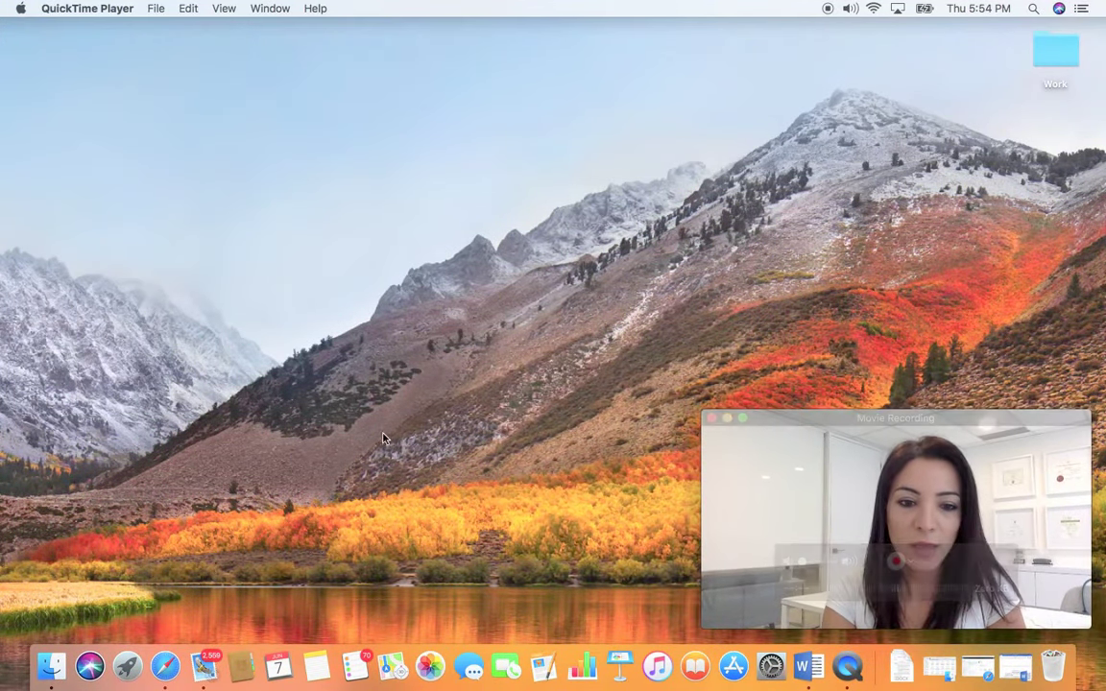
Switch to the Blank NOFC document in Word and enlarge its window to fill the desktop without full-screen mode.
left_click(811, 669)
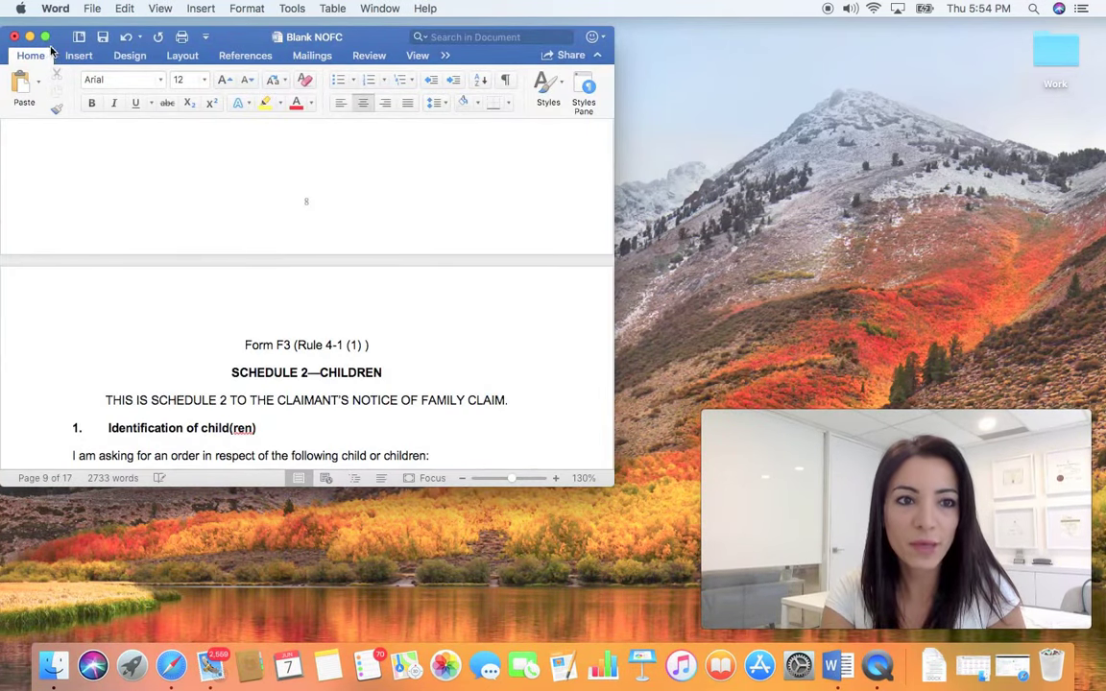
left_click(45, 37)
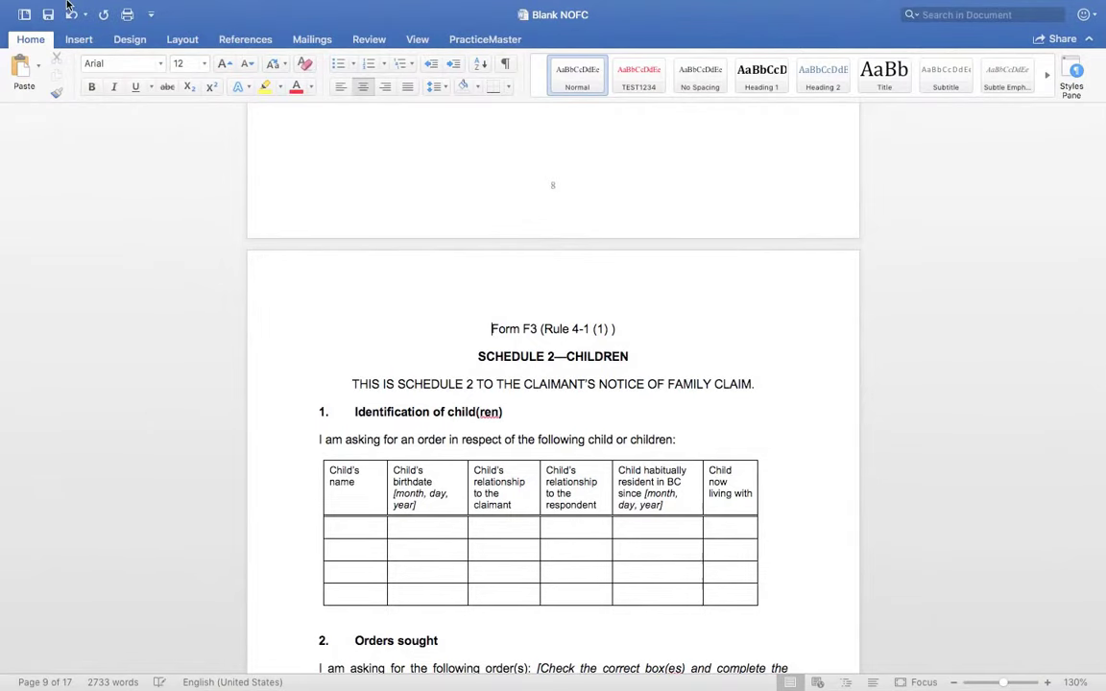
mouse_move(44, 3)
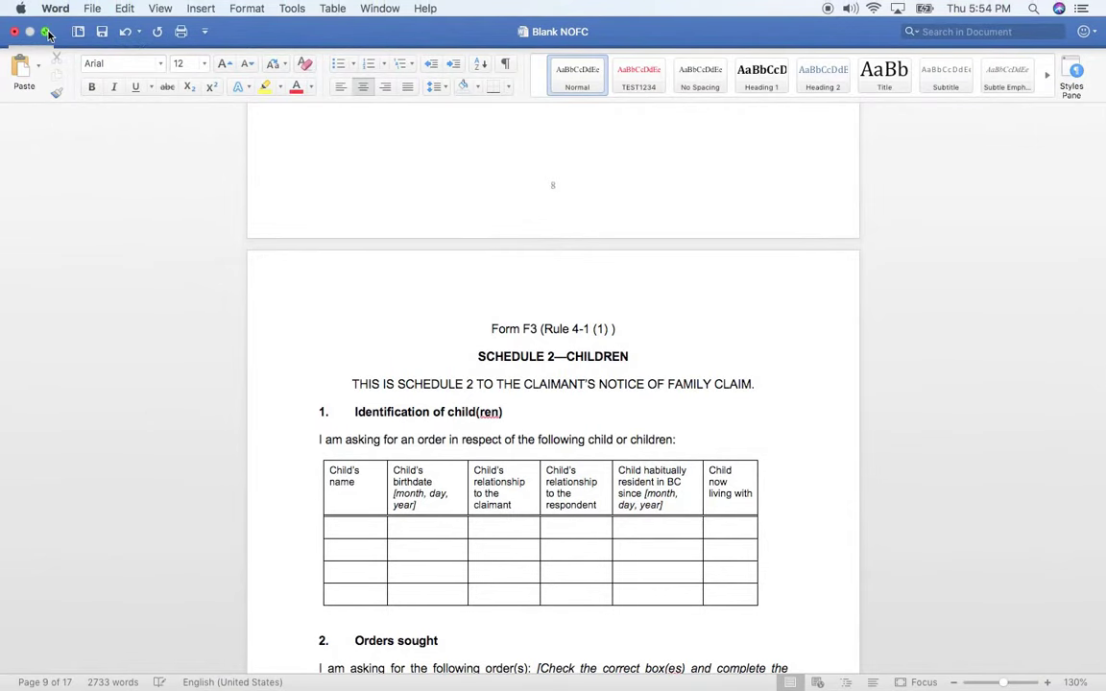
key("ctrl+super+f")
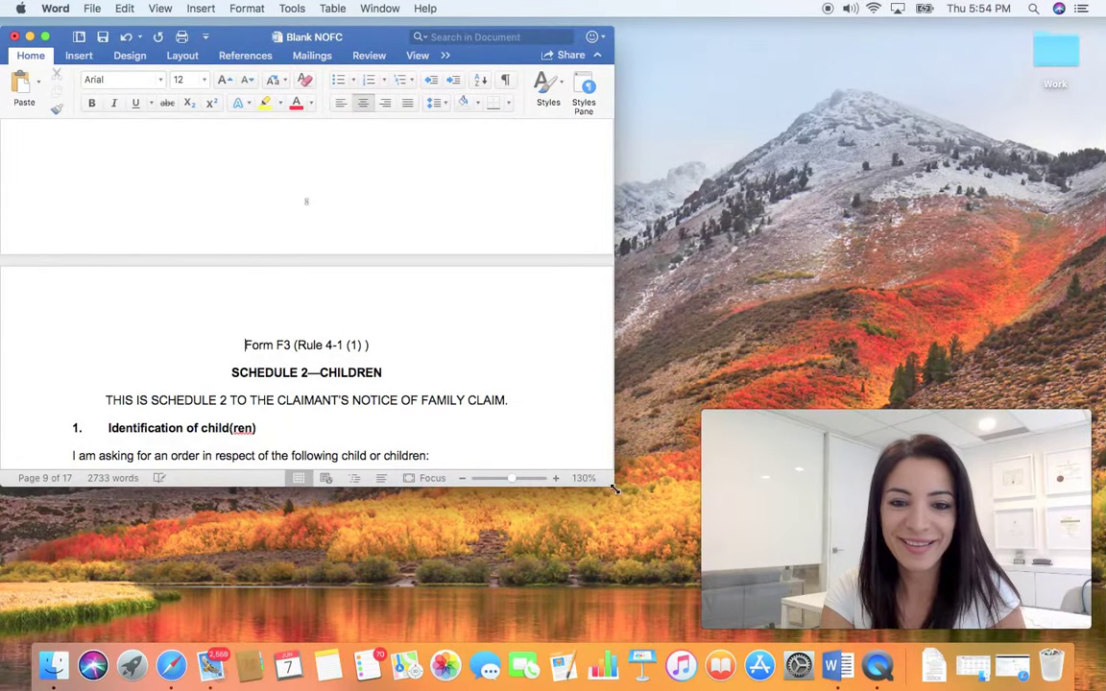
left_click_drag(614, 490, 1099, 682)
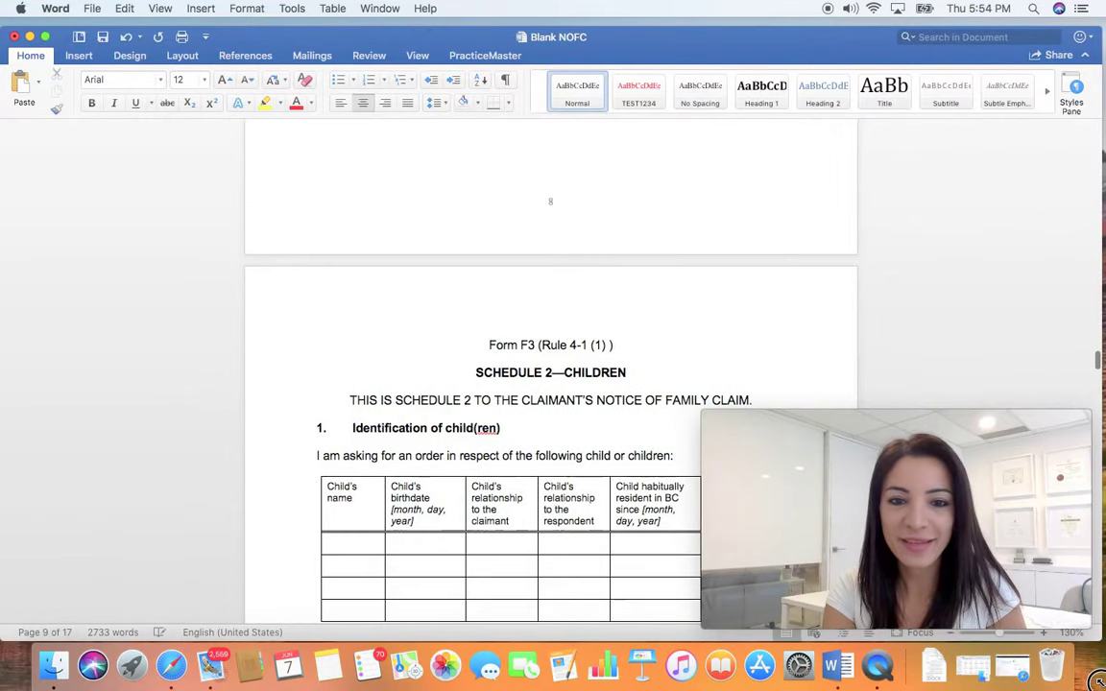
In the first row of the Schedule 2 children table, enter mother as the relationship to the claimant and replace it with Father.
scroll(598, 424, "down", 4)
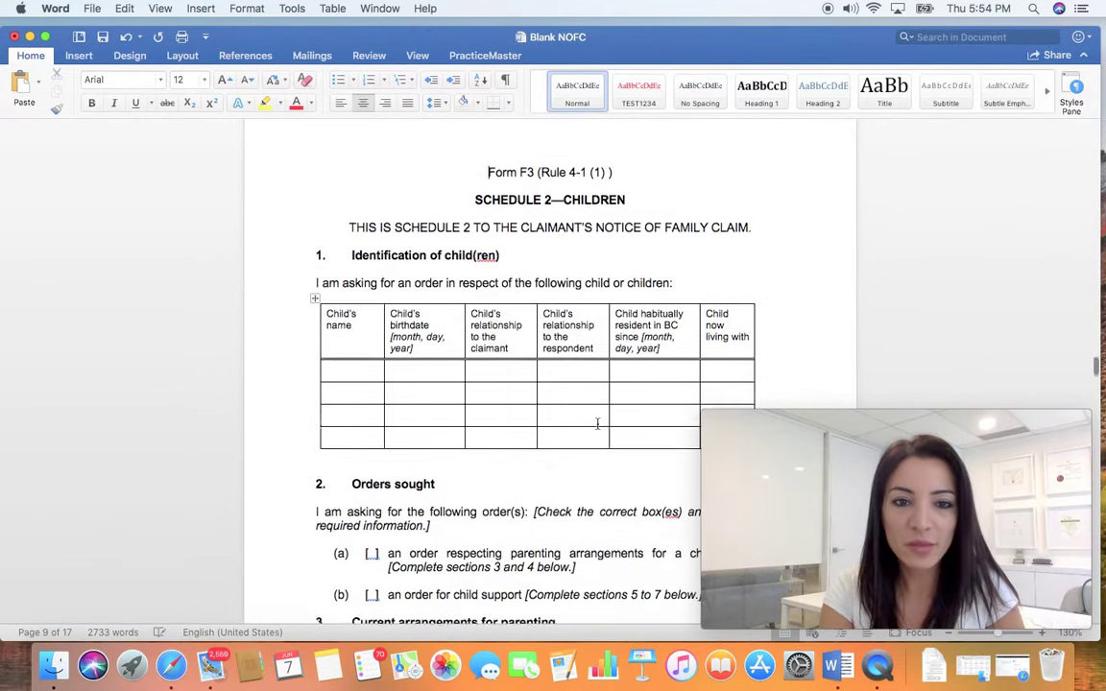
scroll(597, 423, "down", 1)
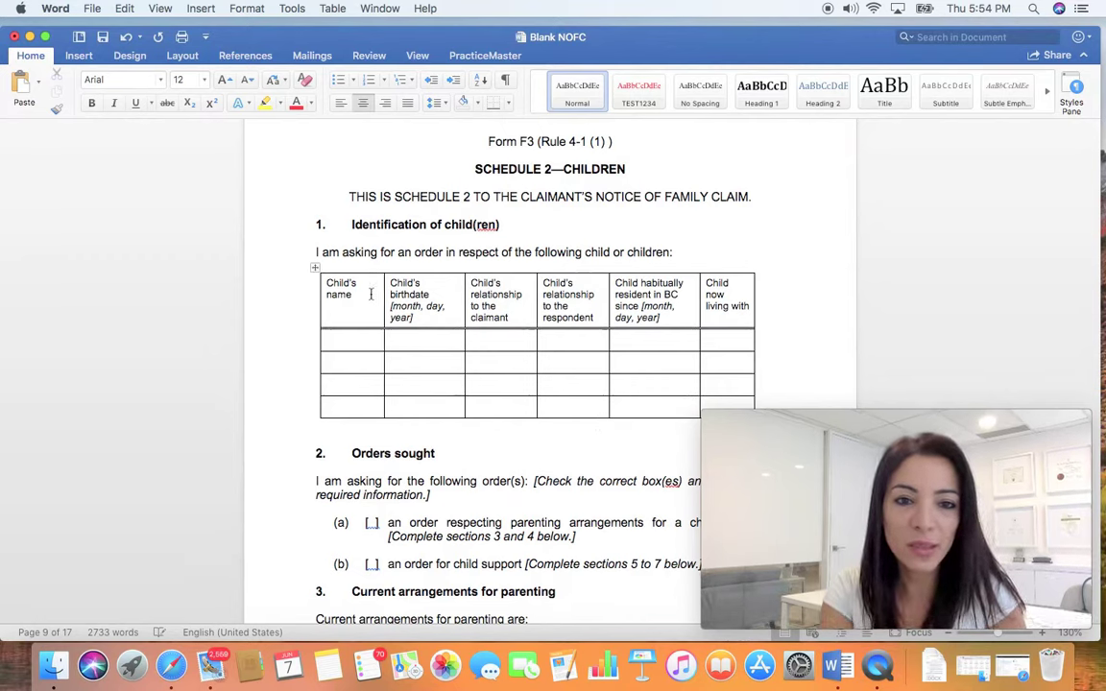
left_click(500, 336)
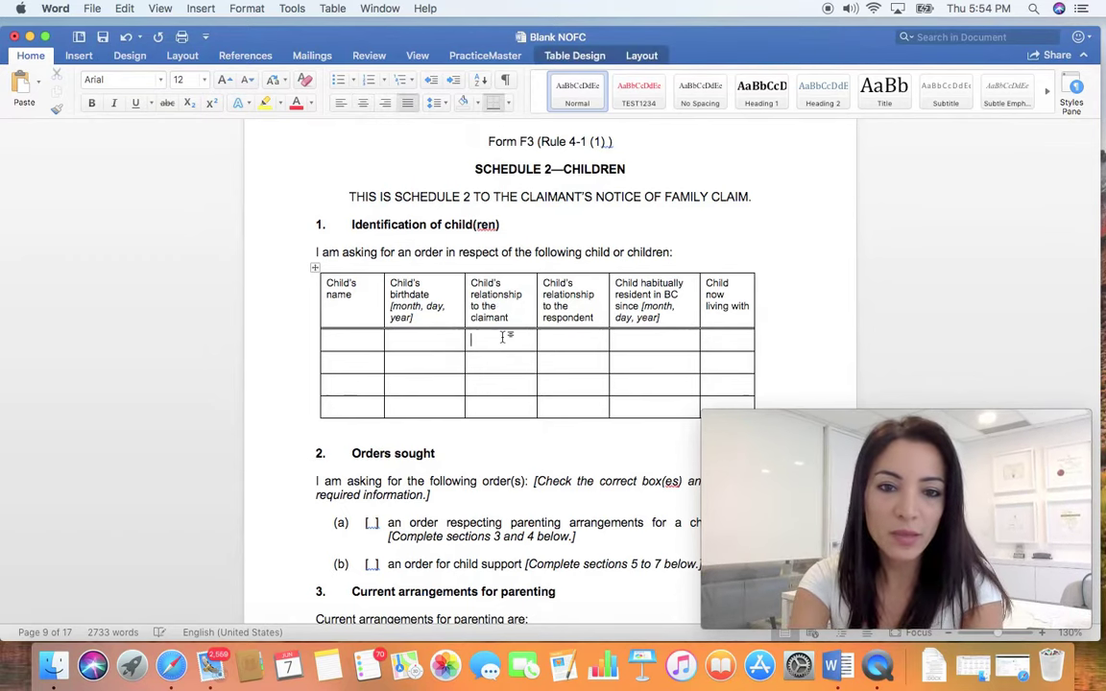
type("mother")
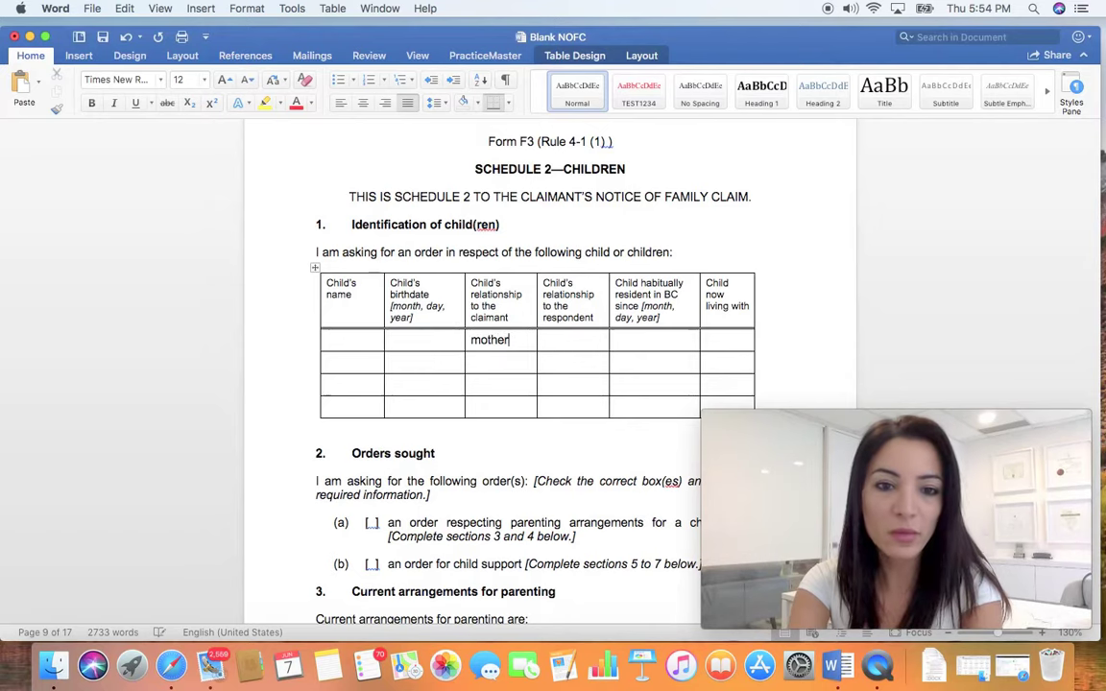
key("BackSpace")
key("BackSpace")
key("BackSpace")
key("BackSpace")
key("BackSpace")
key("BackSpace")
type("father")
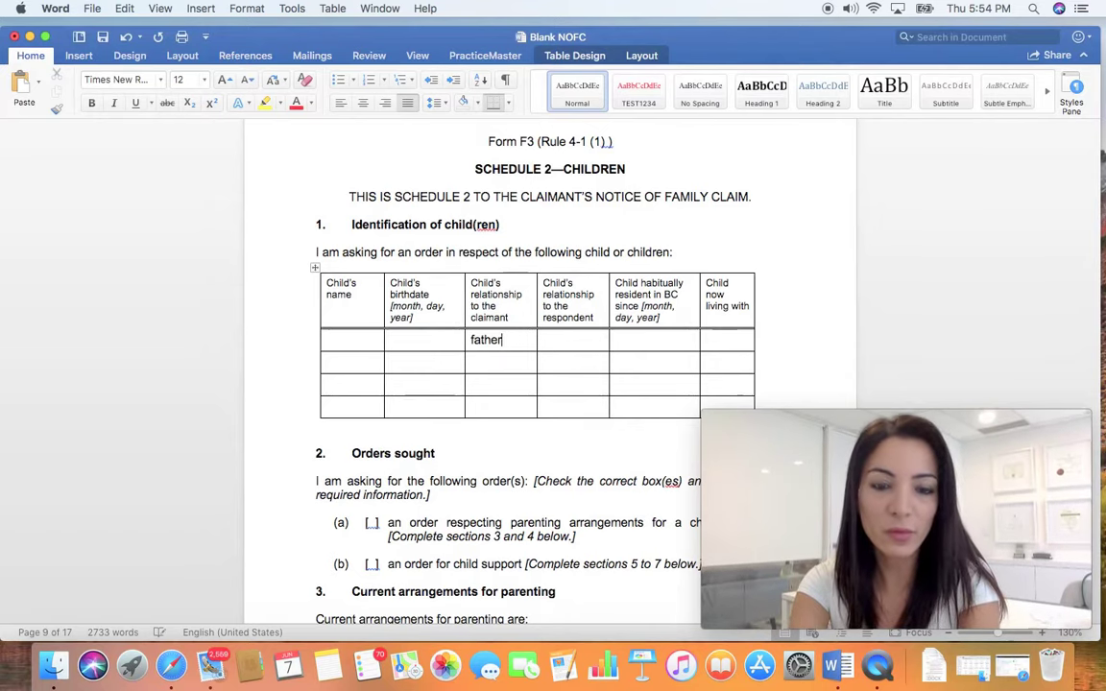
key("Tab")
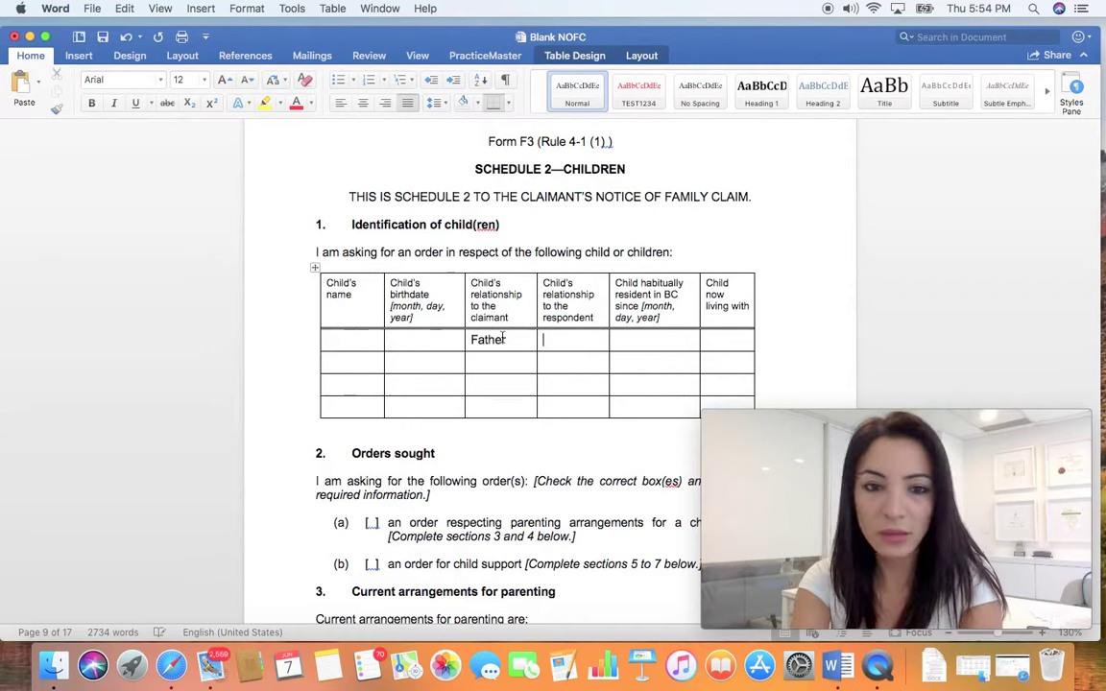
Try mother as the child's relationship to the respondent in the first table row, and remove it.
type("mother")
key("BackSpace")
key("BackSpace")
key("BackSpace")
key("BackSpace")
key("BackSpace")
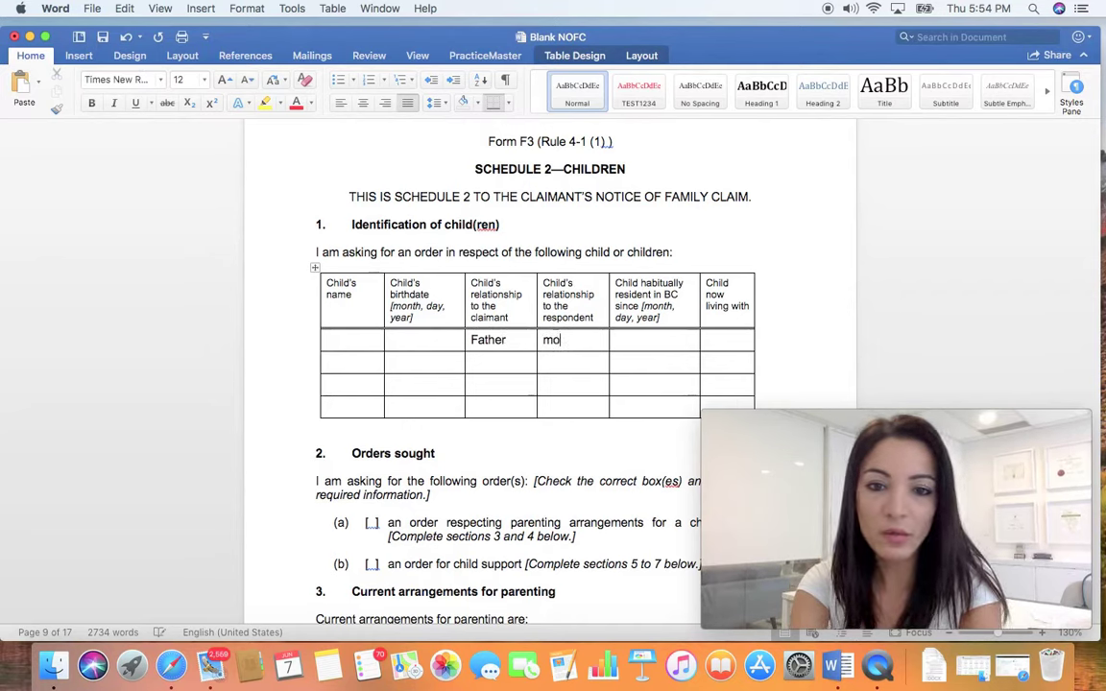
Try grandparent as the child's relationship to the respondent in the first table row, and clear the cell.
type("grandparent")
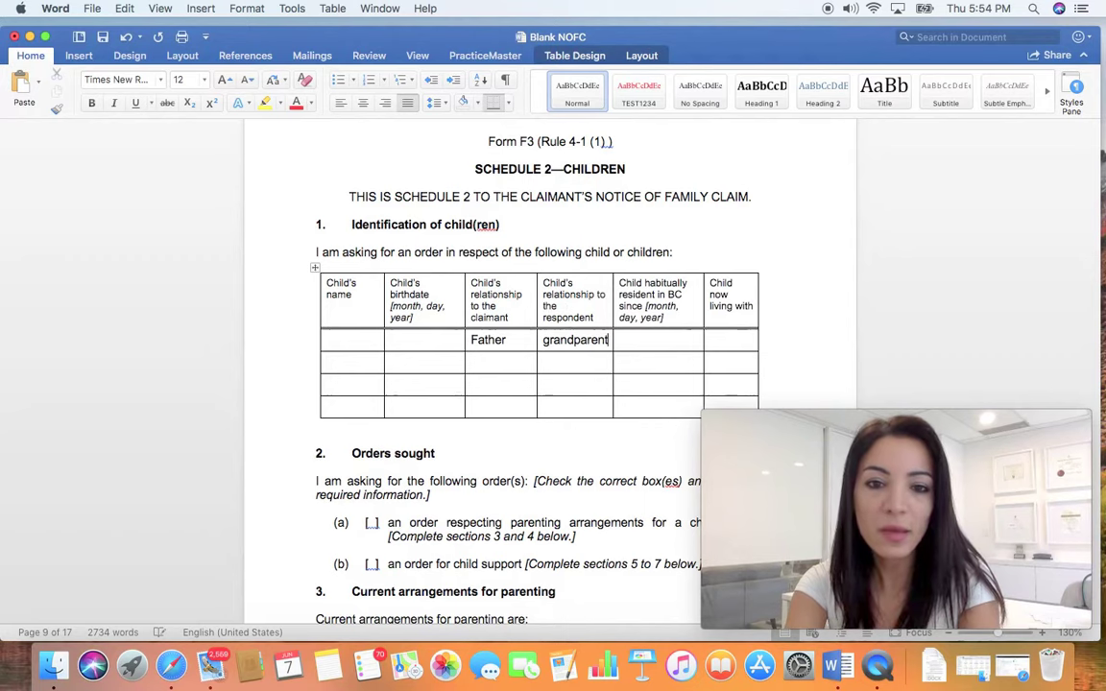
key("BackSpace")
key("BackSpace")
key("BackSpace")
key("BackSpace")
key("BackSpace")
key("BackSpace")
key("BackSpace")
key("BackSpace")
key("BackSpace")
key("BackSpace")
key("BackSpace")
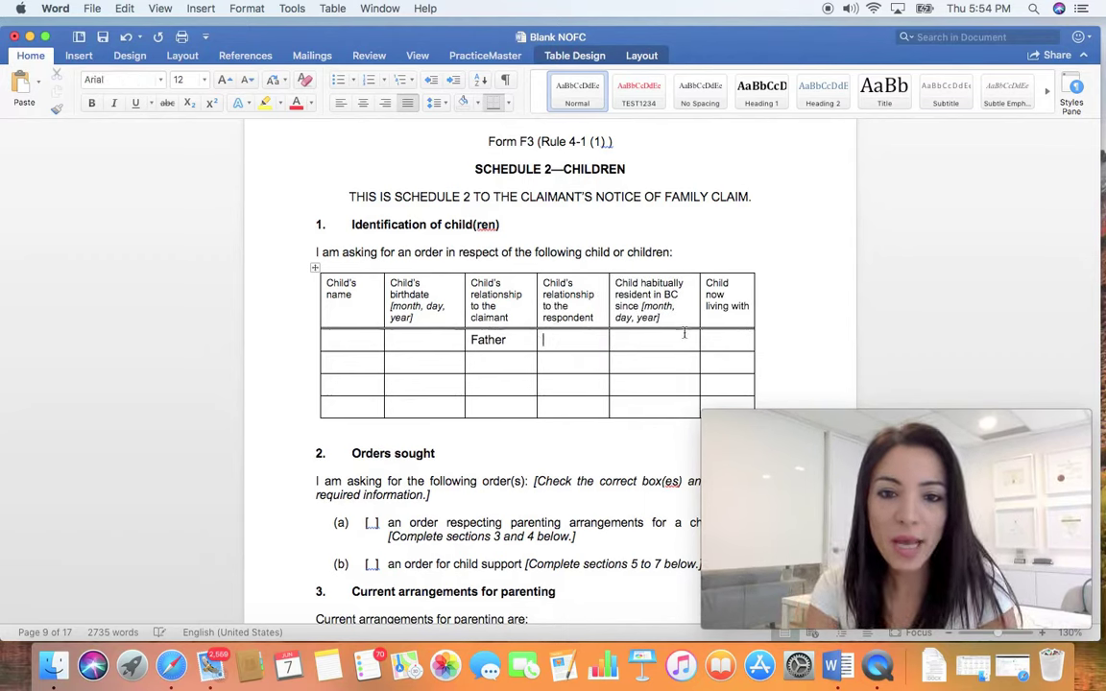
Highlight the BC residency date format, then try Both in the first row's "Child now living with" cell and clear it.
left_click_drag(644, 305, 664, 319)
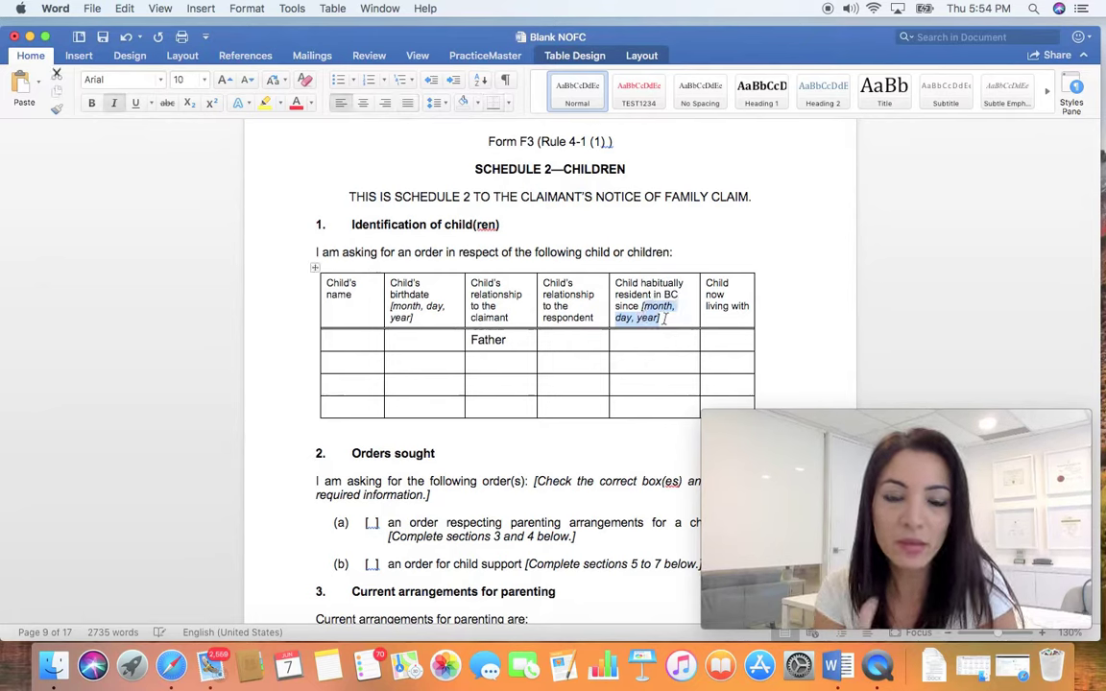
left_click(634, 339)
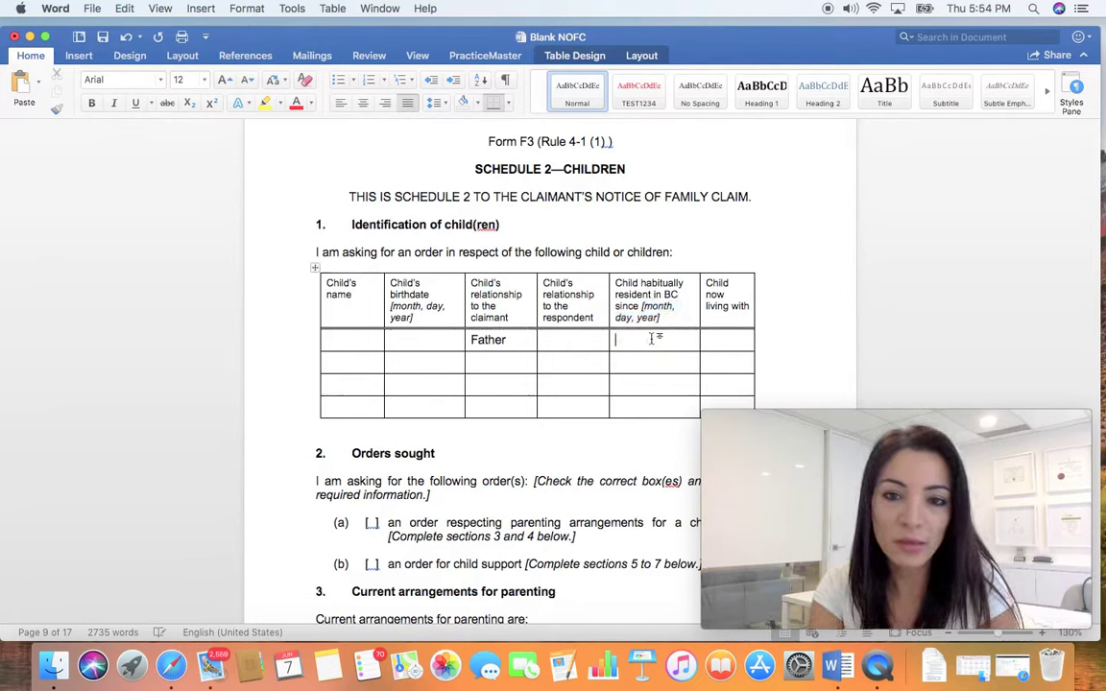
left_click(714, 339)
type("Both partie")
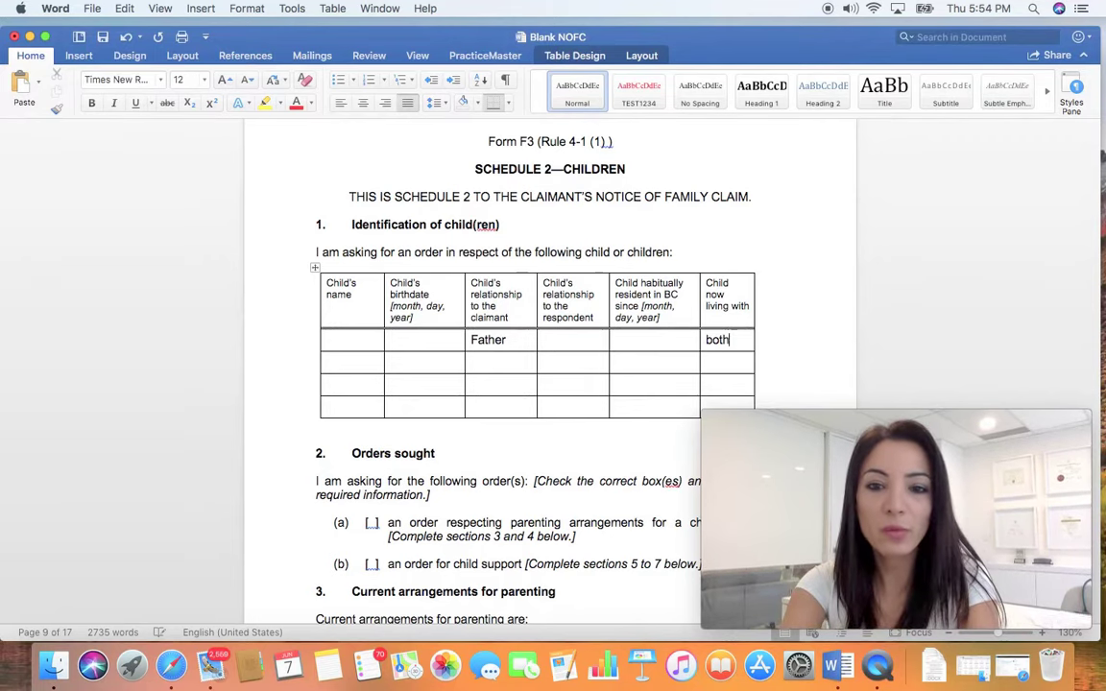
key("BackSpace")
key("BackSpace")
key("BackSpace")
key("BackSpace")
key("BackSpace")
key("BackSpace")
key("BackSpace")
key("BackSpace")
key("BackSpace")
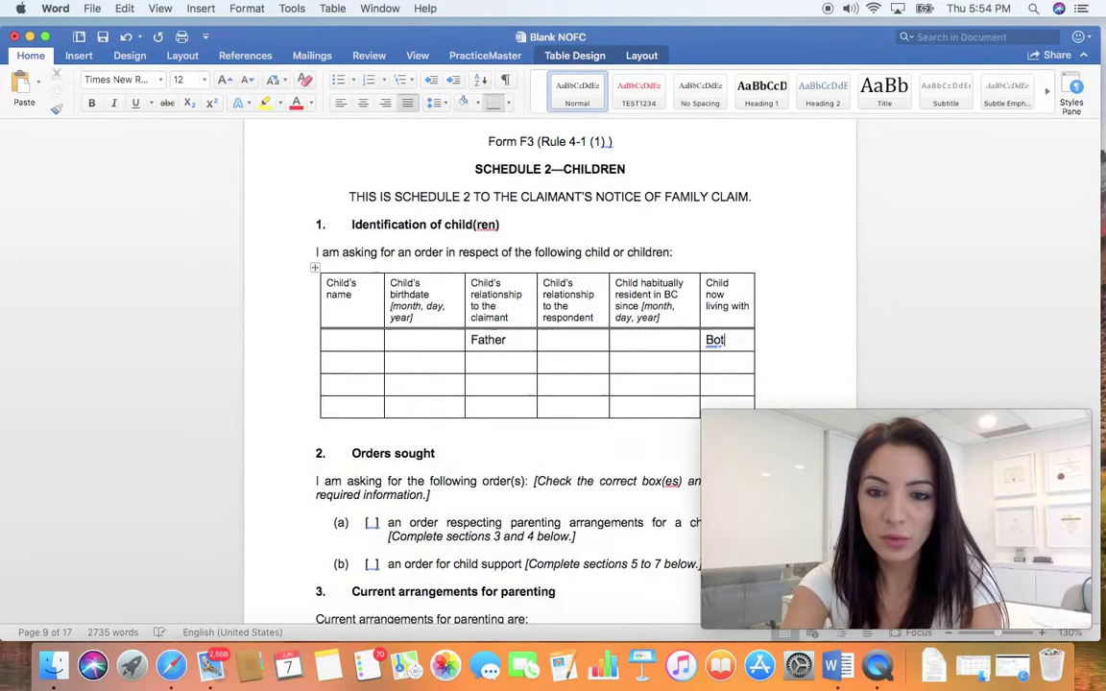
Enter "With the respondent" in the first row's "Child now living with" cell and delete the last word down to its initial r.
type("With ")
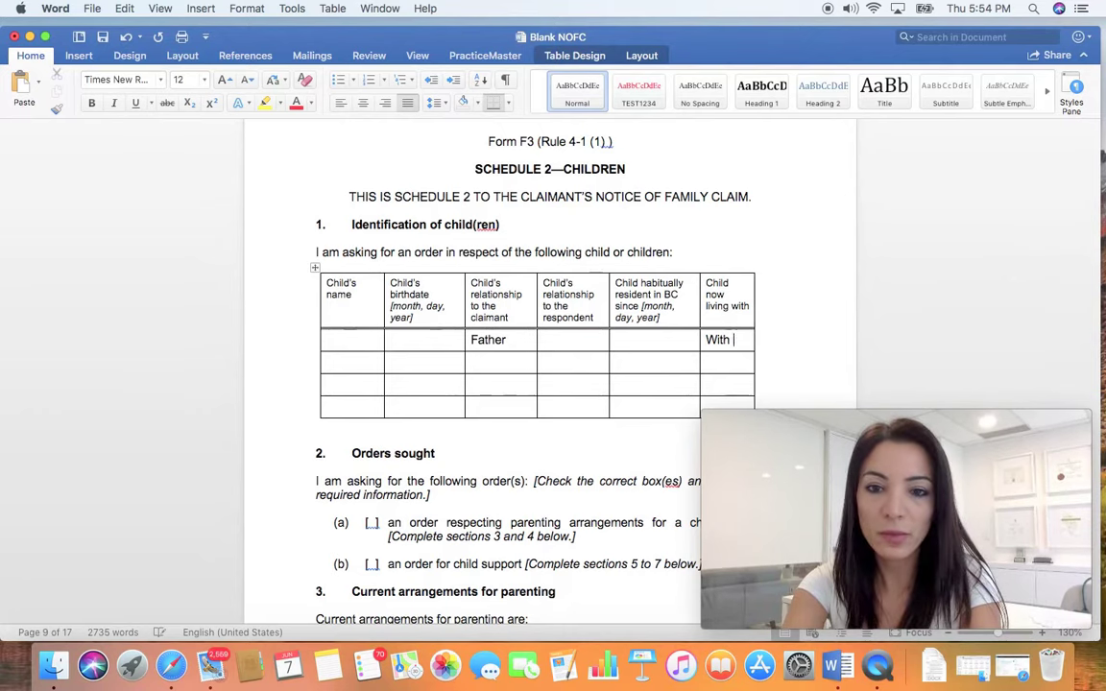
type("mthe respondent")
key("BackSpace")
key("BackSpace")
key("BackSpace")
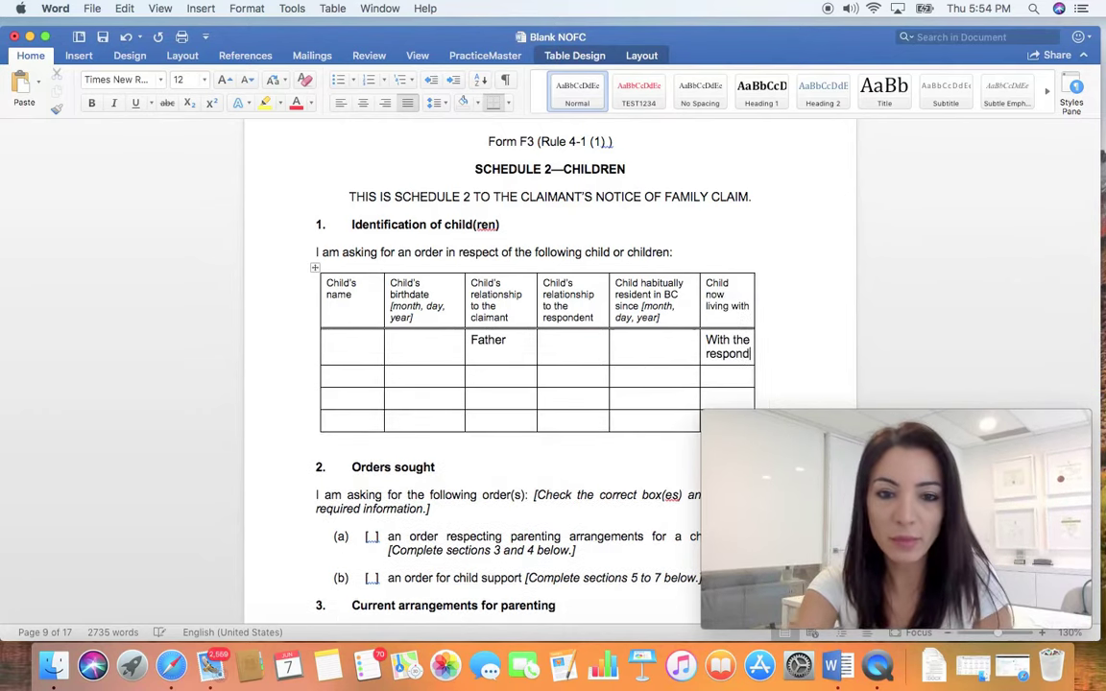
key("BackSpace")
key("BackSpace")
key("BackSpace")
key("BackSpace")
key("BackSpace")
key("BackSpace")
Under Orders sought, mark both the parenting arrangements order (a) and the child support order (b) with an x.
scroll(407, 254, "down", 5)
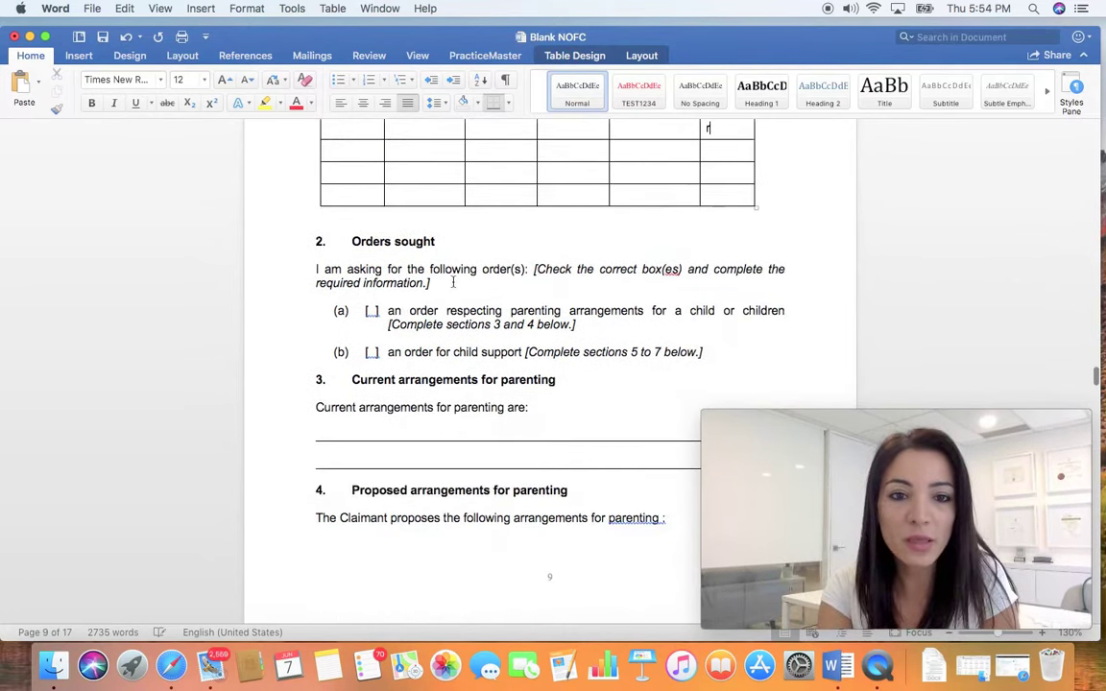
left_click(372, 310)
type("x")
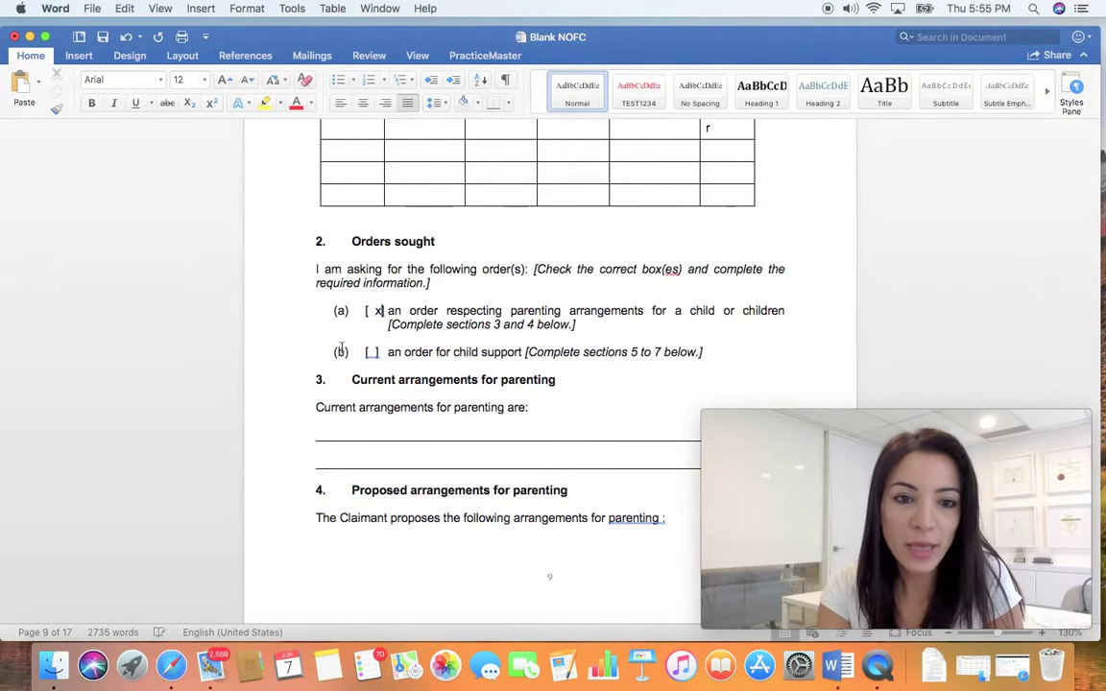
left_click(372, 352)
type("x")
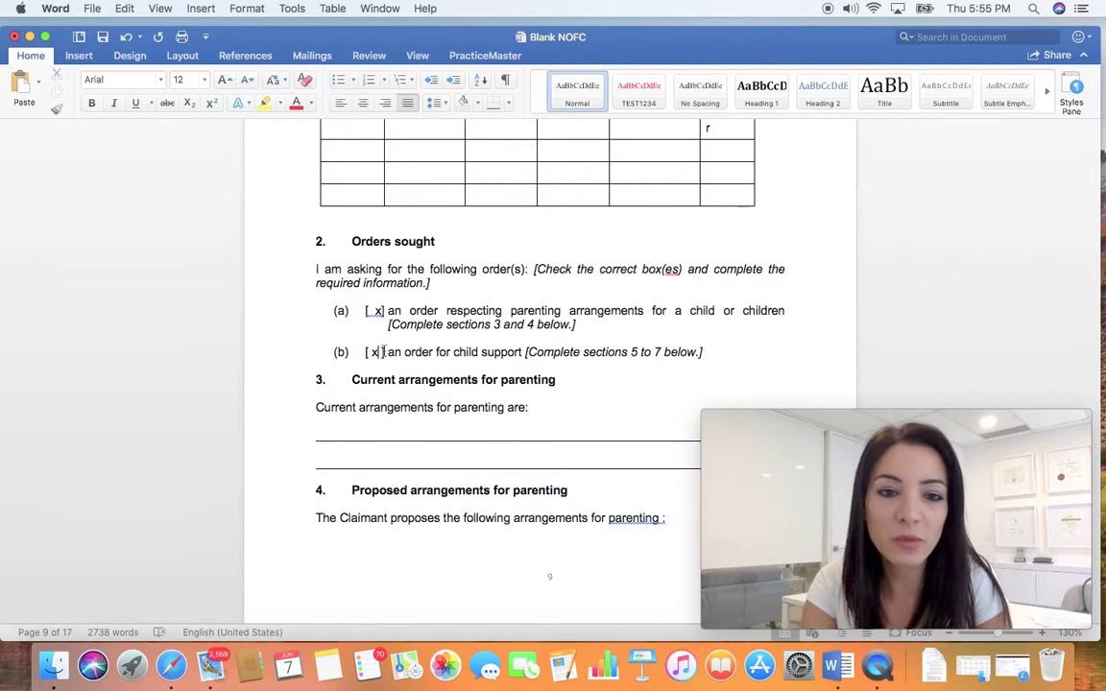
key("BackSpace")
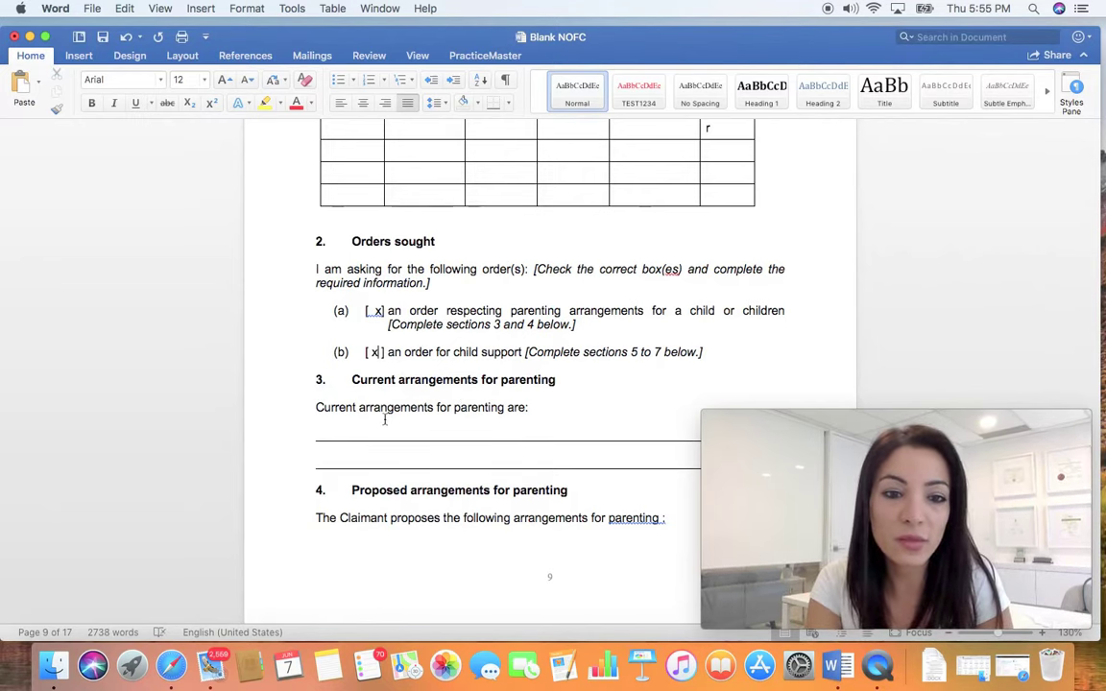
Enter "I have the child primarily residing with me, the child is being shared, or I have limited access" under current arrangements for parenting.
scroll(347, 377, "down", 2)
left_click(361, 368)
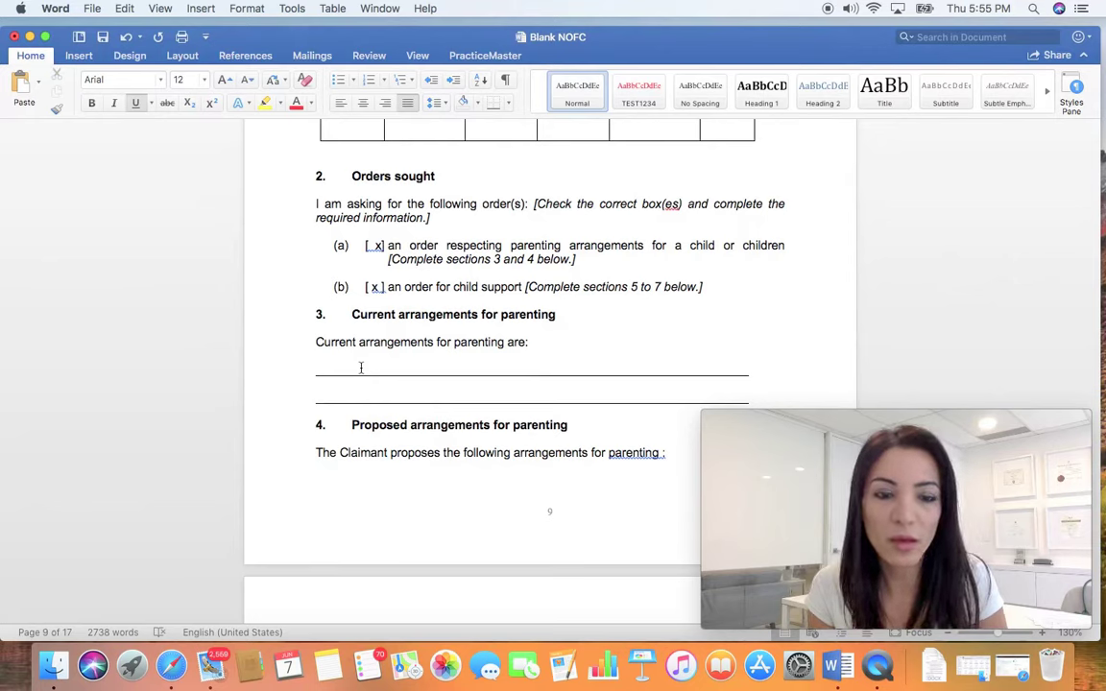
type("I hav")
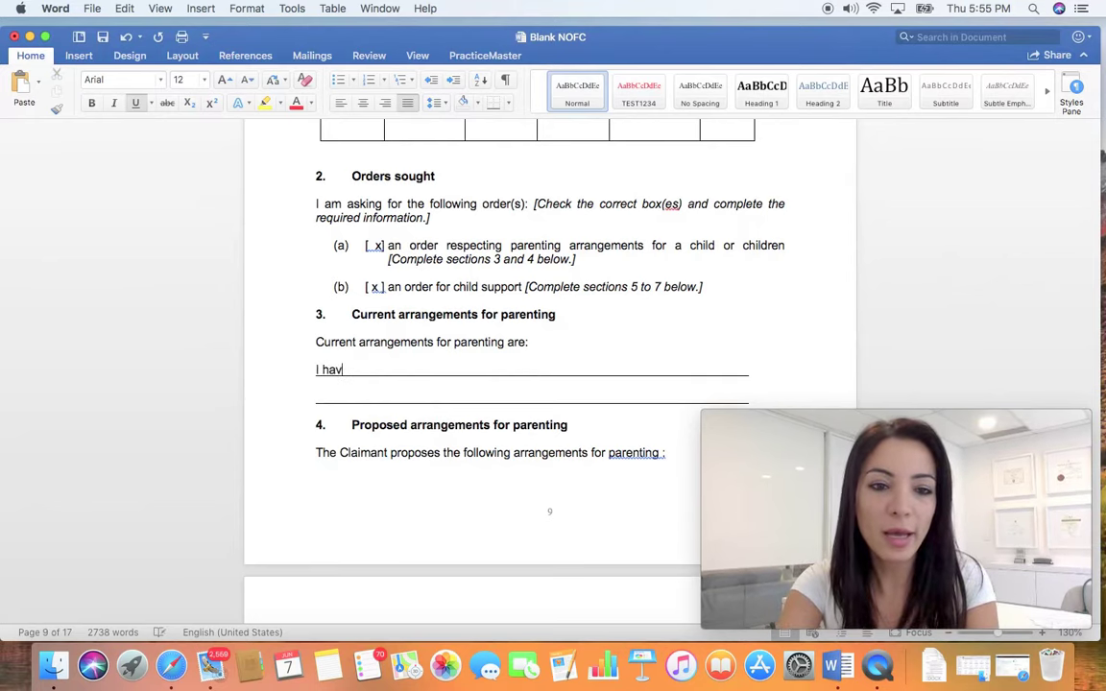
type("e the child prima")
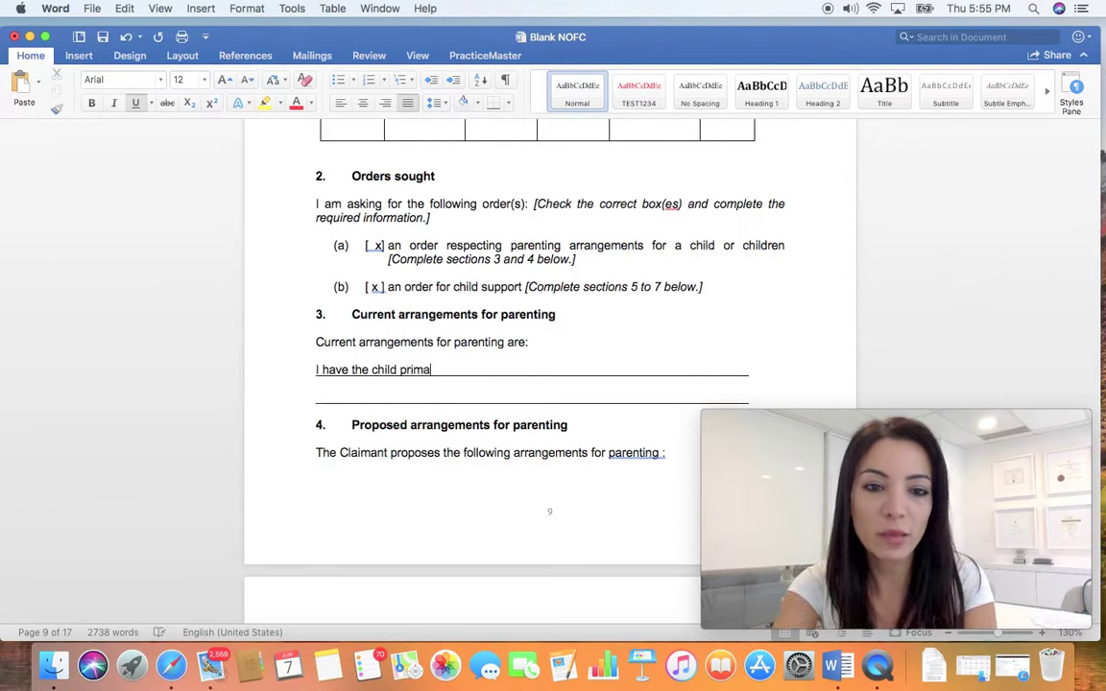
type("rily residing with me")
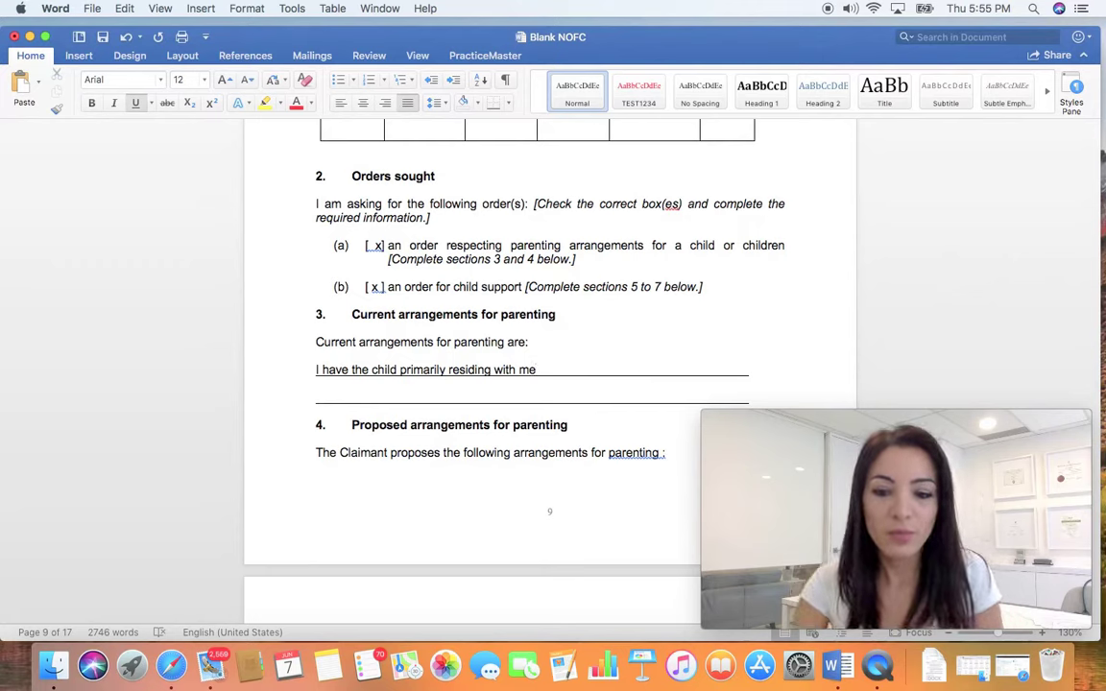
type(", the child is be")
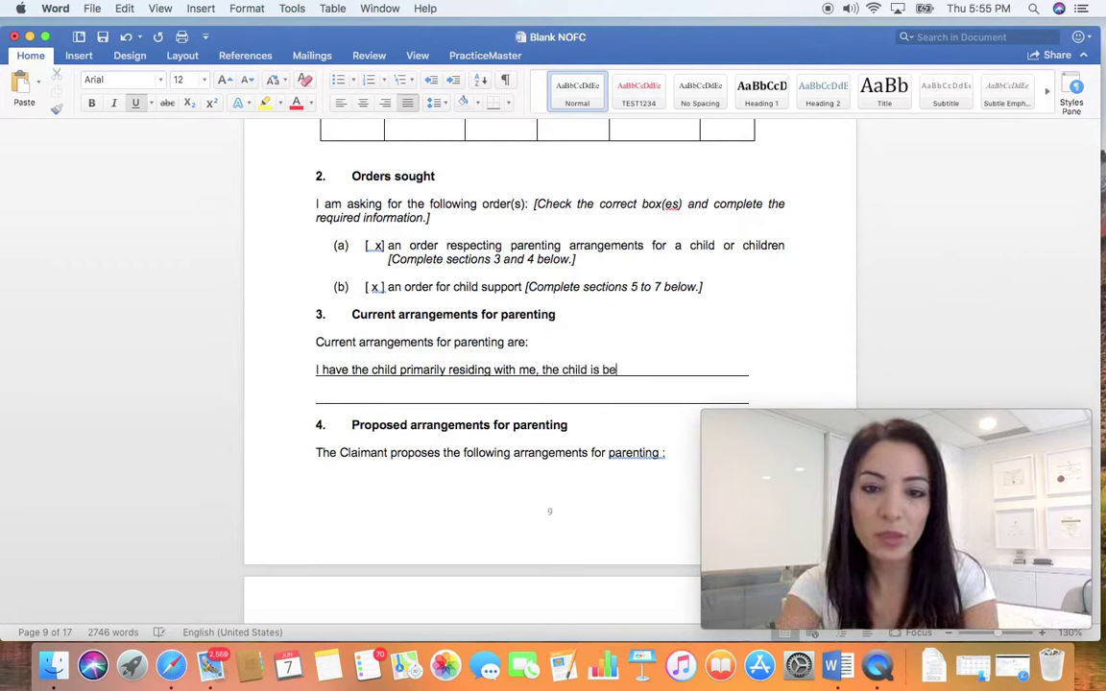
type("ing shared, or I ")
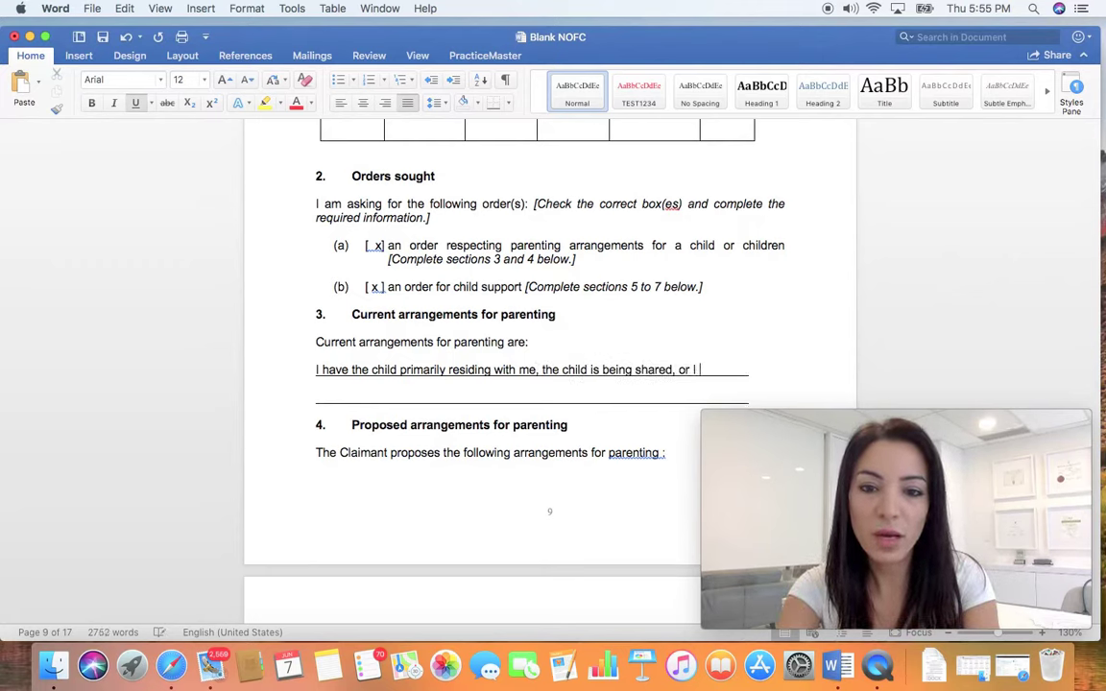
type("have limited access")
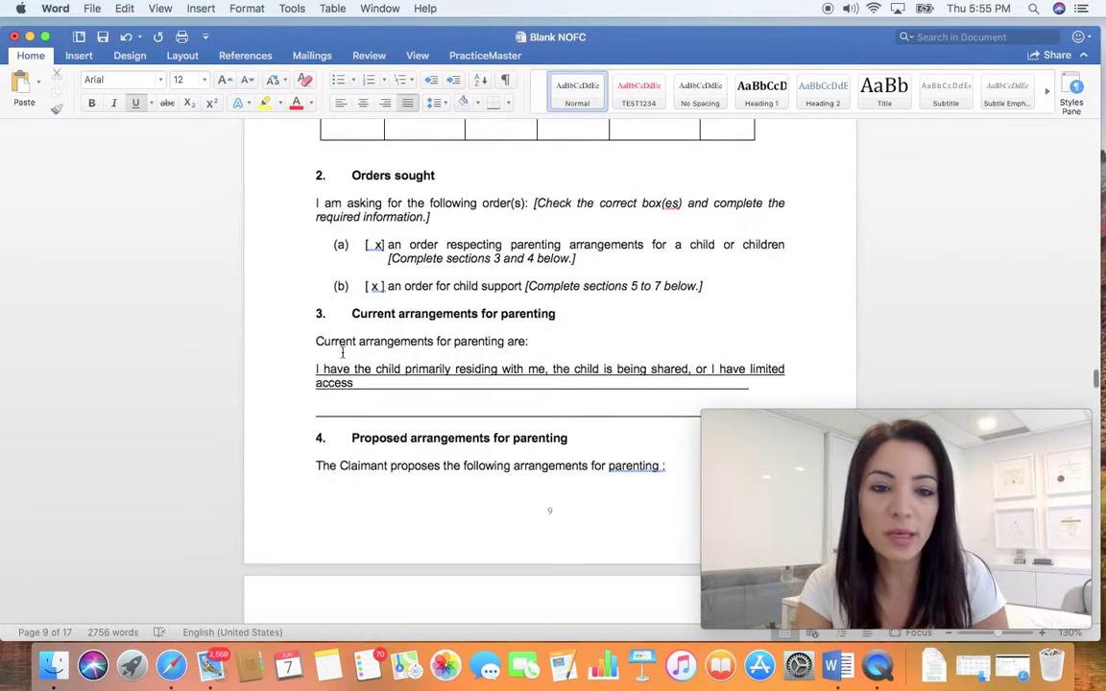
scroll(341, 353, "down", 5)
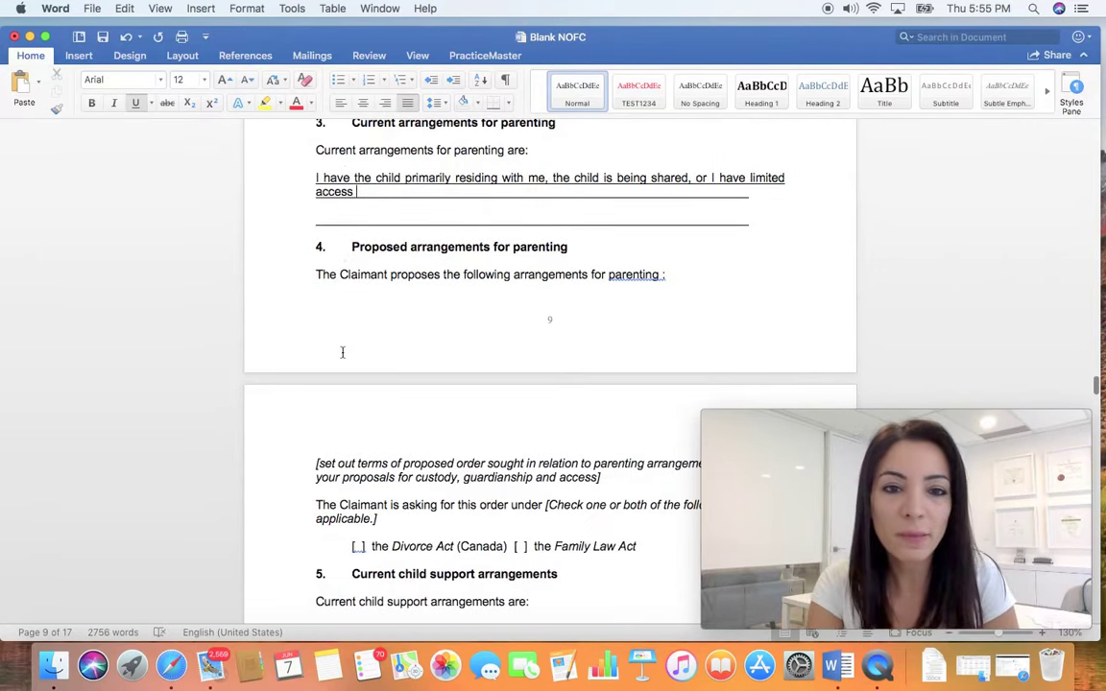
Enter "I wish to have the child in my primary care over 60% of the time." under Proposed arrangements for parenting.
scroll(342, 352, "down", 1)
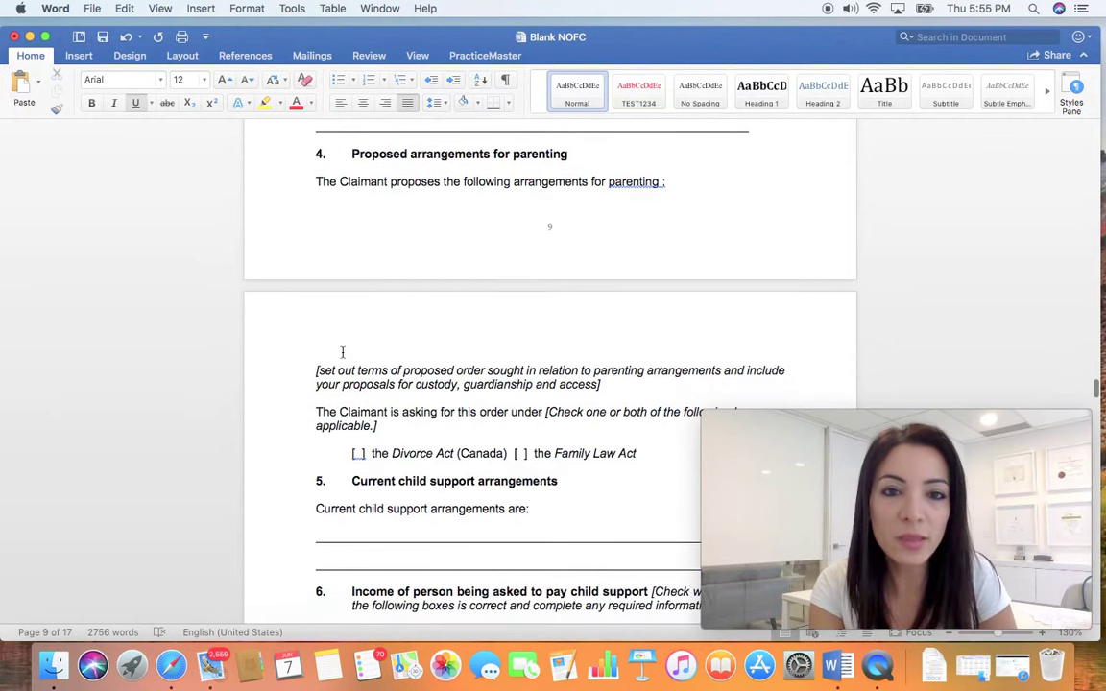
left_click(317, 196)
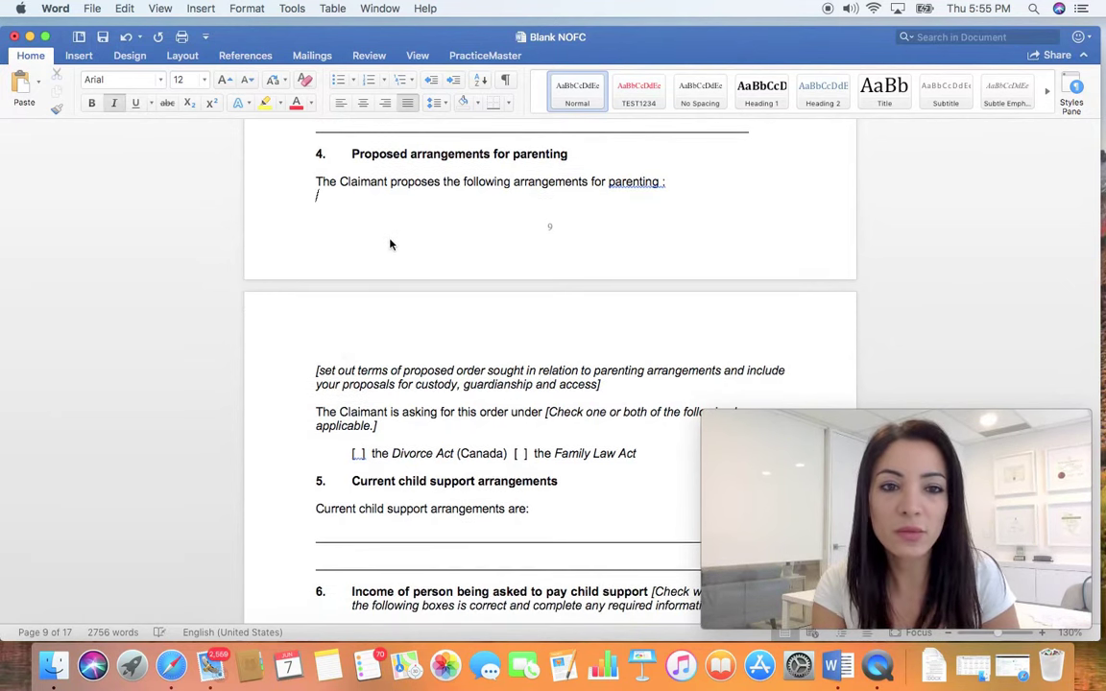
key("Return")
type("I wis")
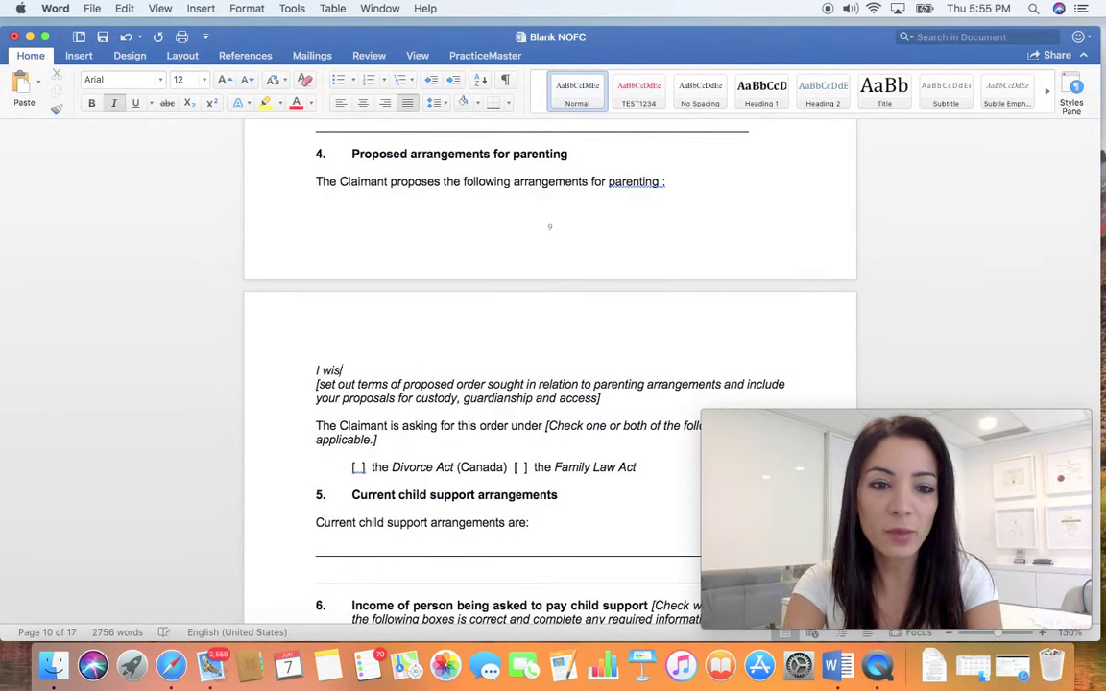
type("h to have the child in m")
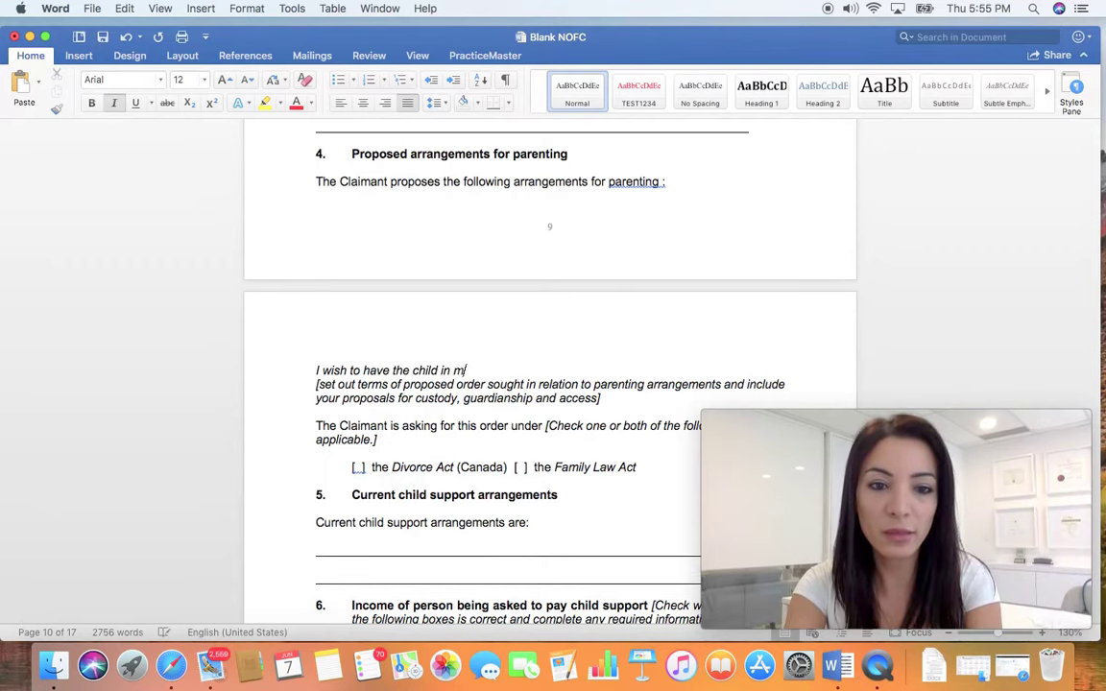
type("y primary ca")
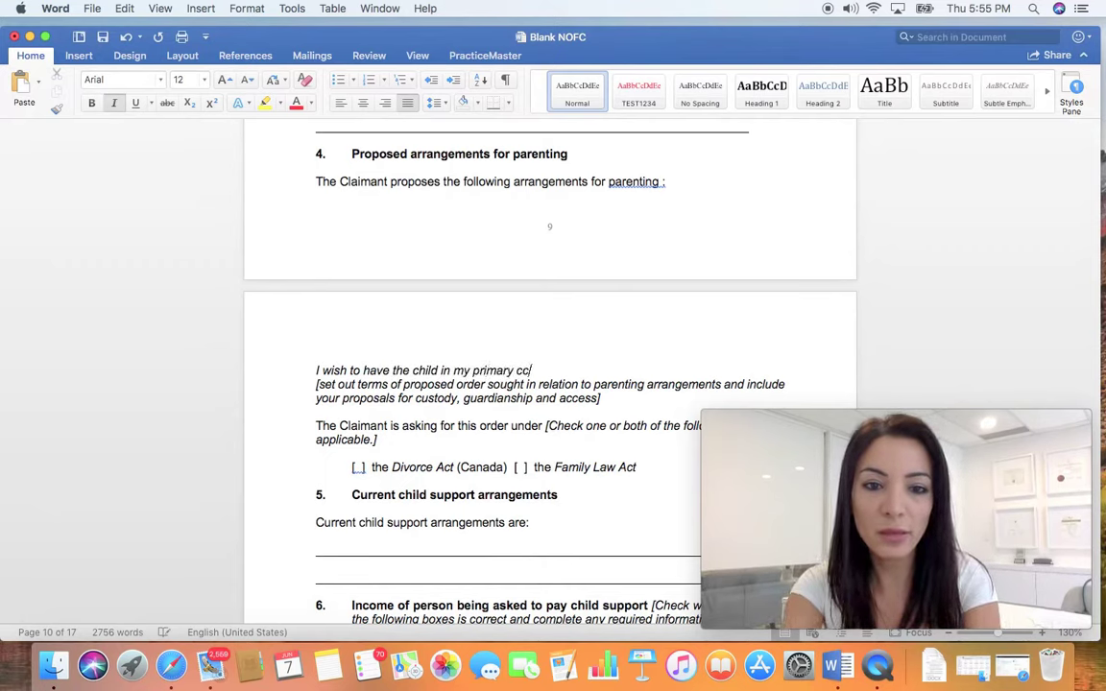
type("re over ")
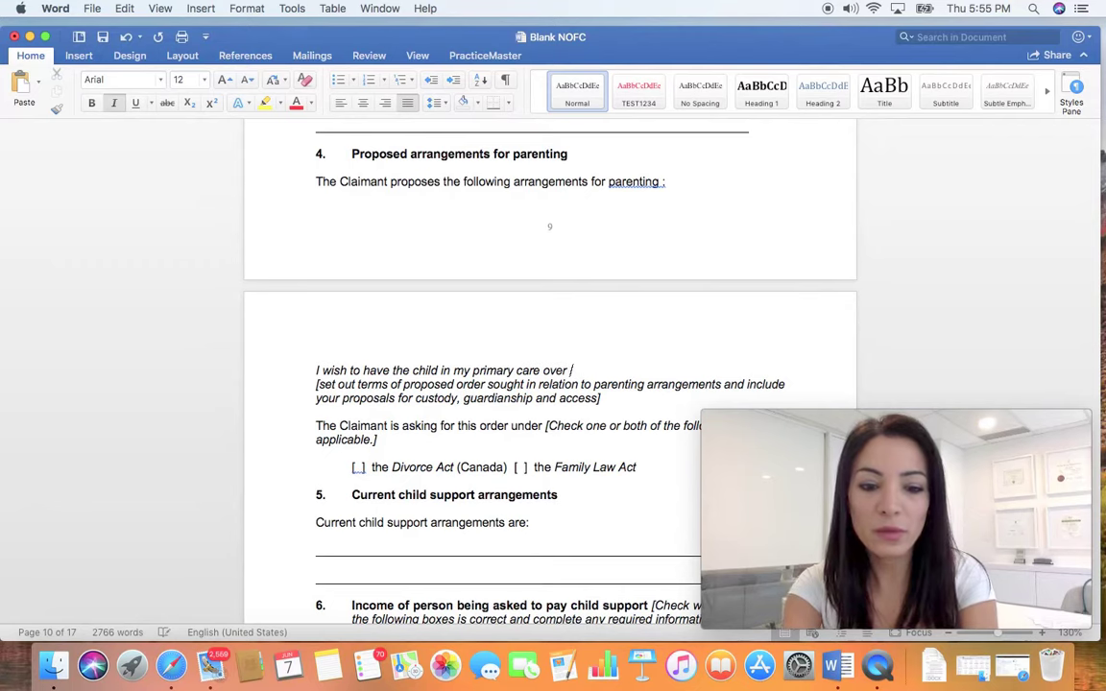
type("60% of the time. ")
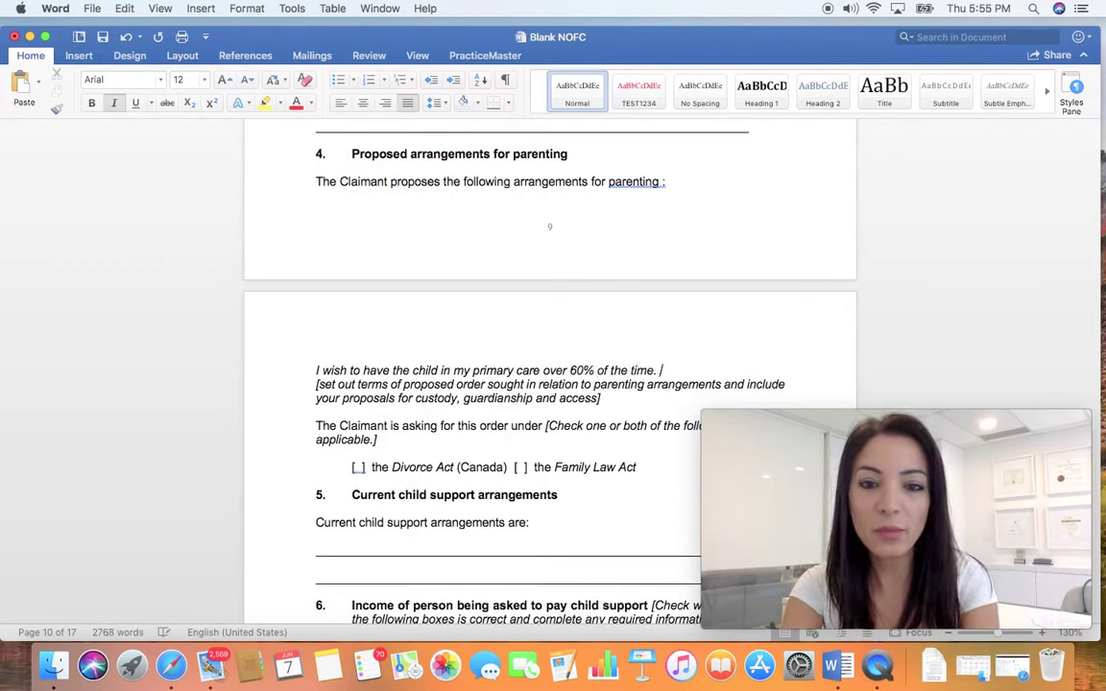
Add the sentence "I wish to share guardiahsip and parental respnbilities." to the proposed parenting arrangements.
type("I wish to share ")
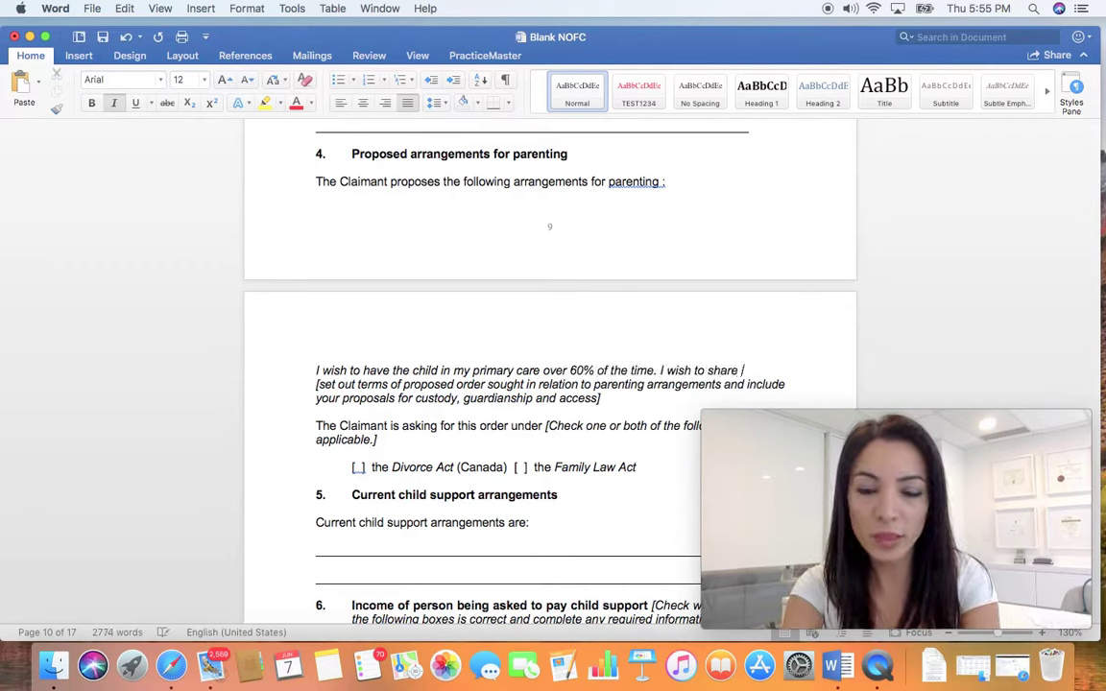
type("guardiahsip and ")
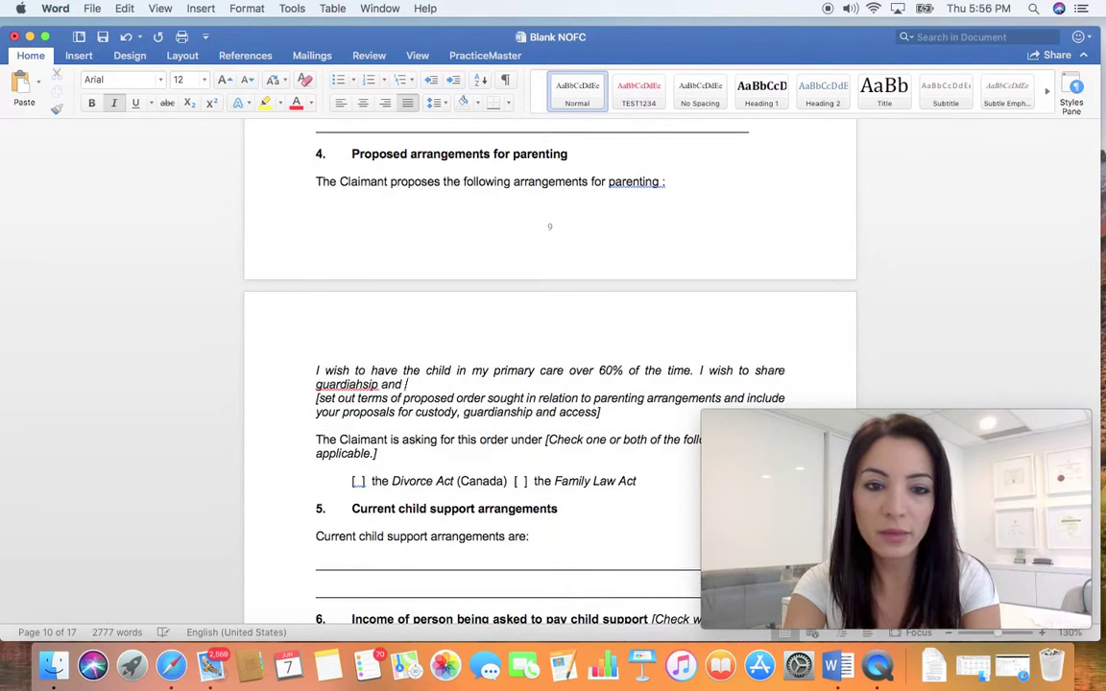
type("parental respnbilities.")
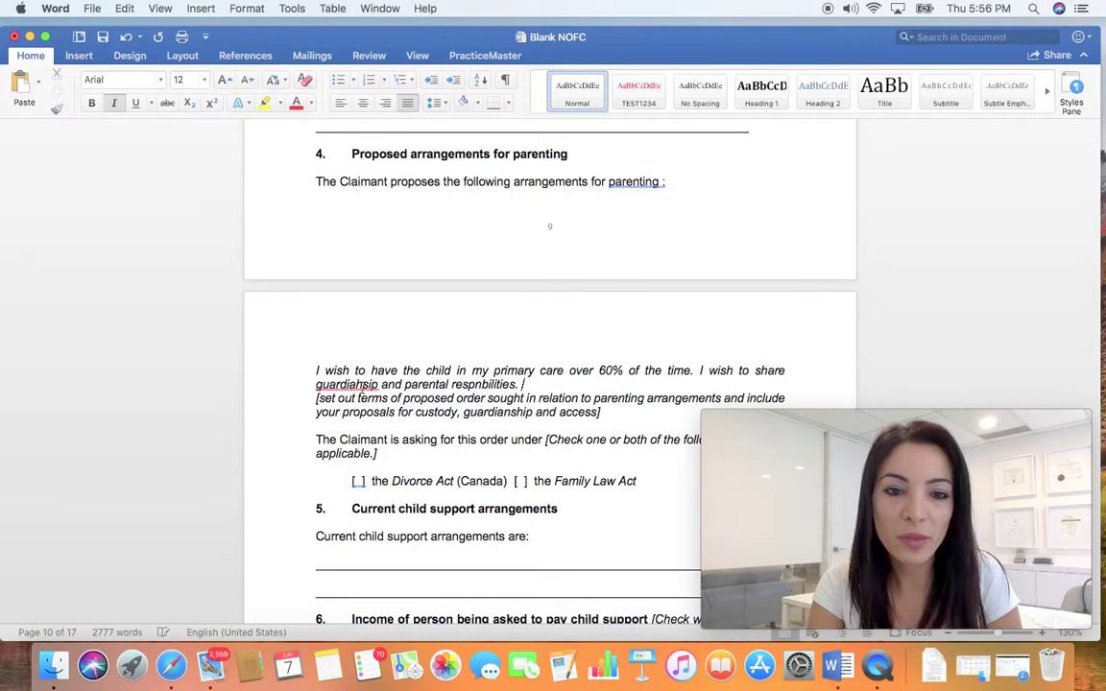
Delete the bracketed instruction about setting out the terms of the proposed parenting order, leaving its opening bracket.
right_click(350, 383)
left_click(291, 365)
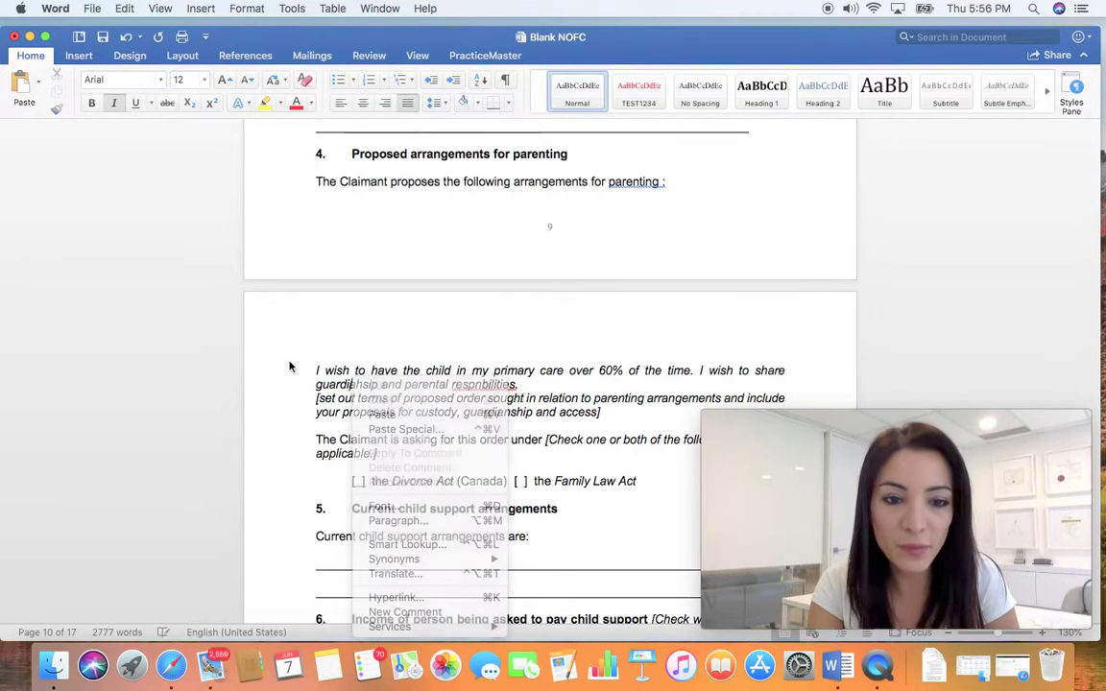
left_click_drag(614, 415, 319, 397)
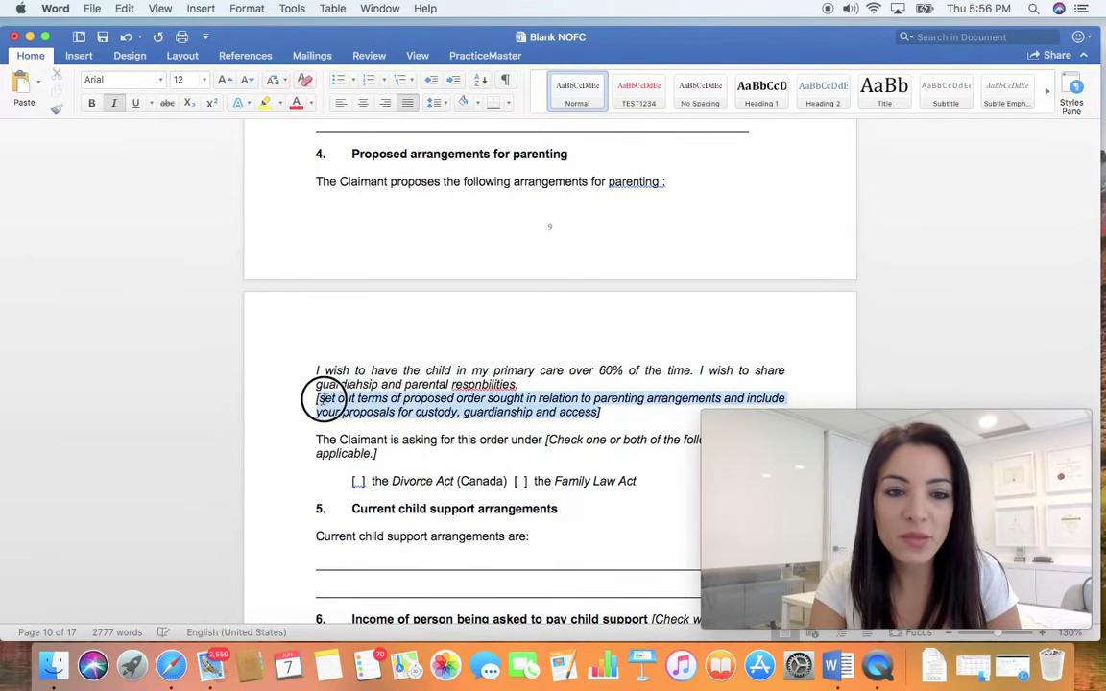
key("BackSpace")
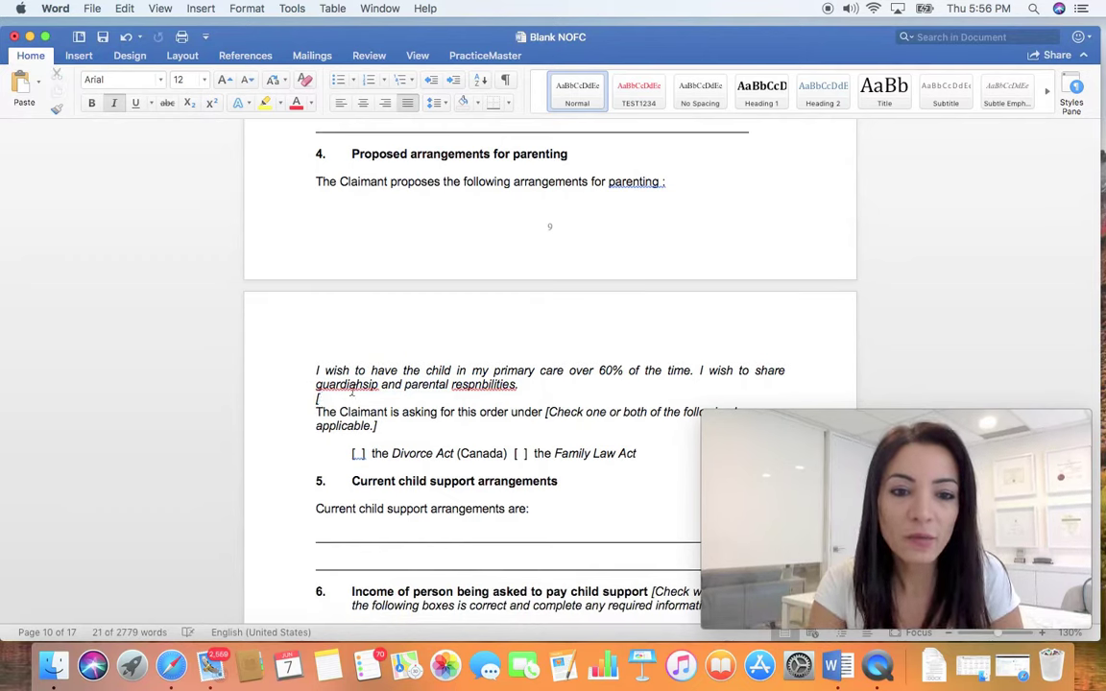
Replace the two misspelled words in the proposed parenting text with the spelling suggestions "guardianship" and "responsivities".
right_click(352, 382)
left_click(413, 398)
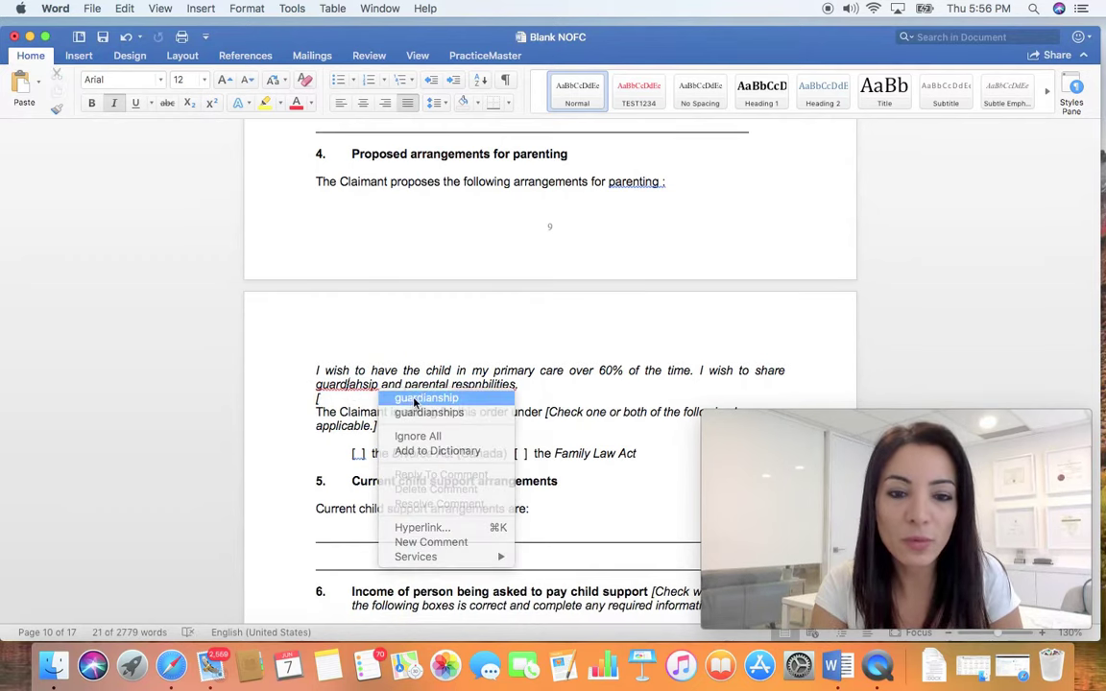
right_click(471, 384)
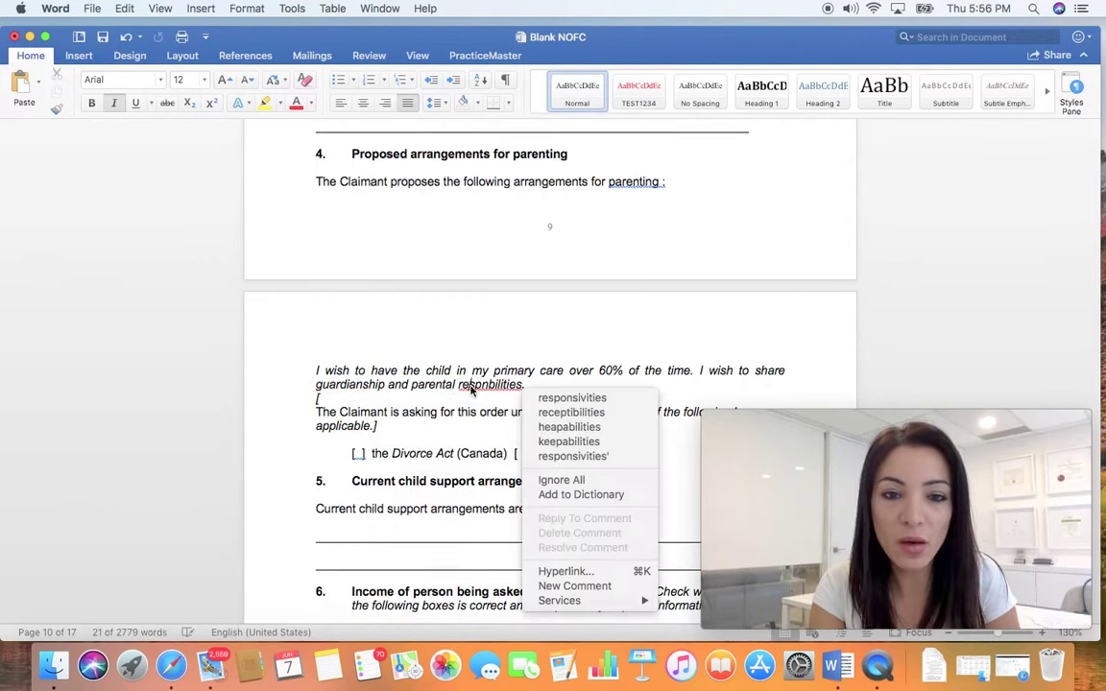
left_click(564, 397)
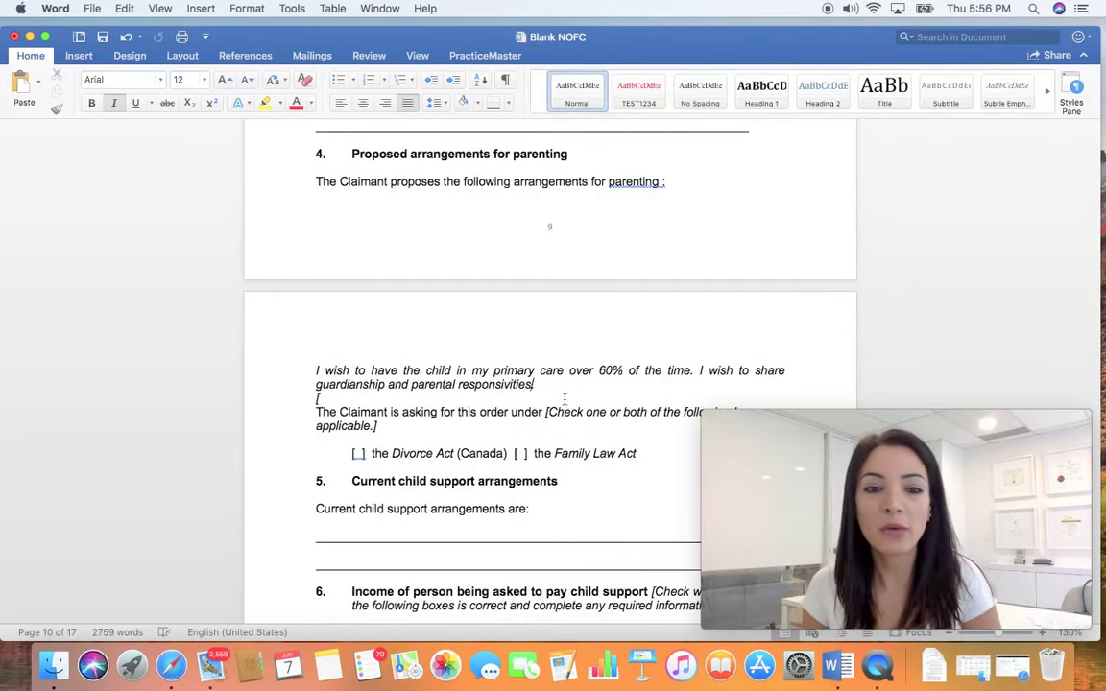
Mark both the Family Law Act and the Divorce Act boxes with an x and highlight the words "the Divorce Act".
scroll(479, 346, "down", 3)
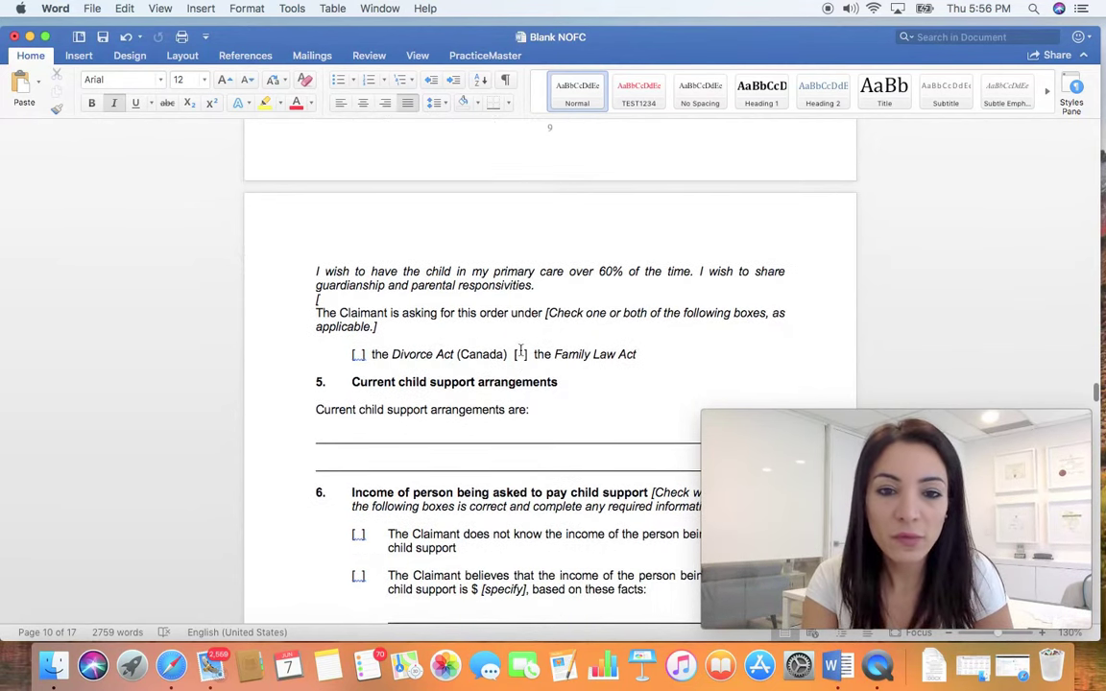
left_click(523, 354)
type("x")
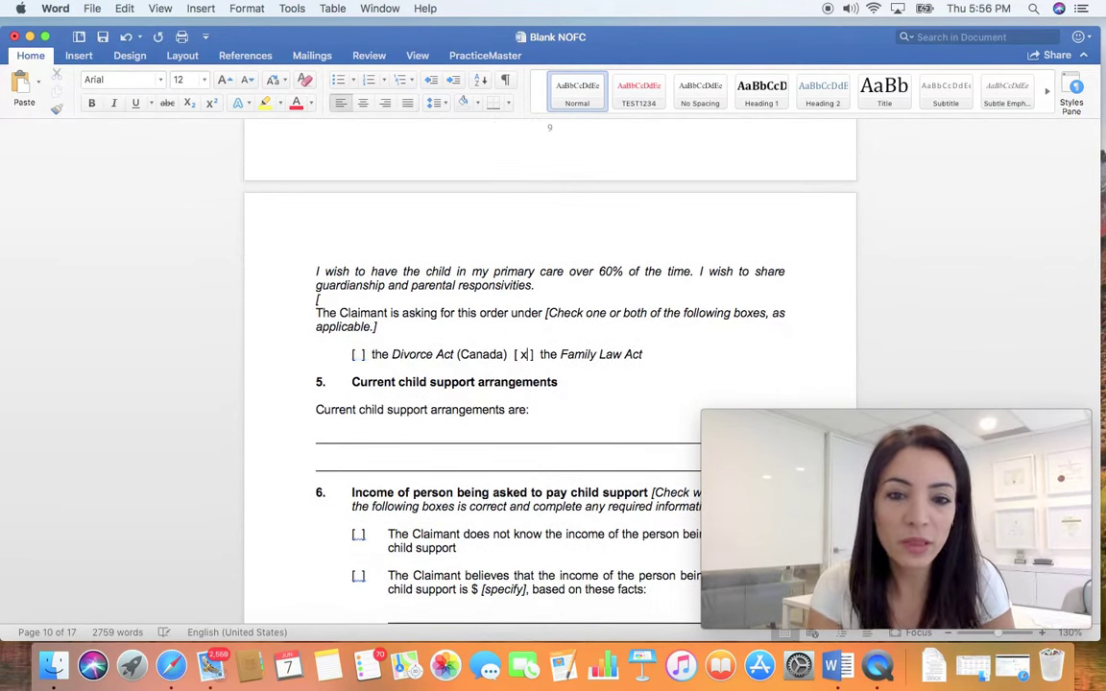
left_click(358, 354)
type("x")
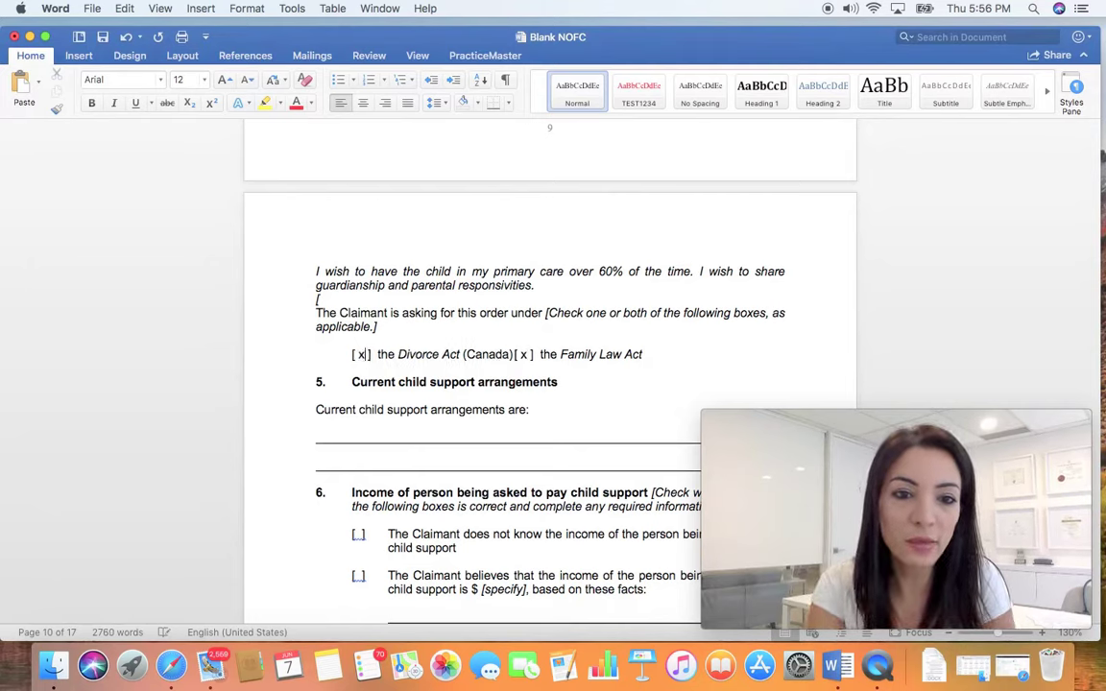
left_click_drag(464, 354, 393, 357)
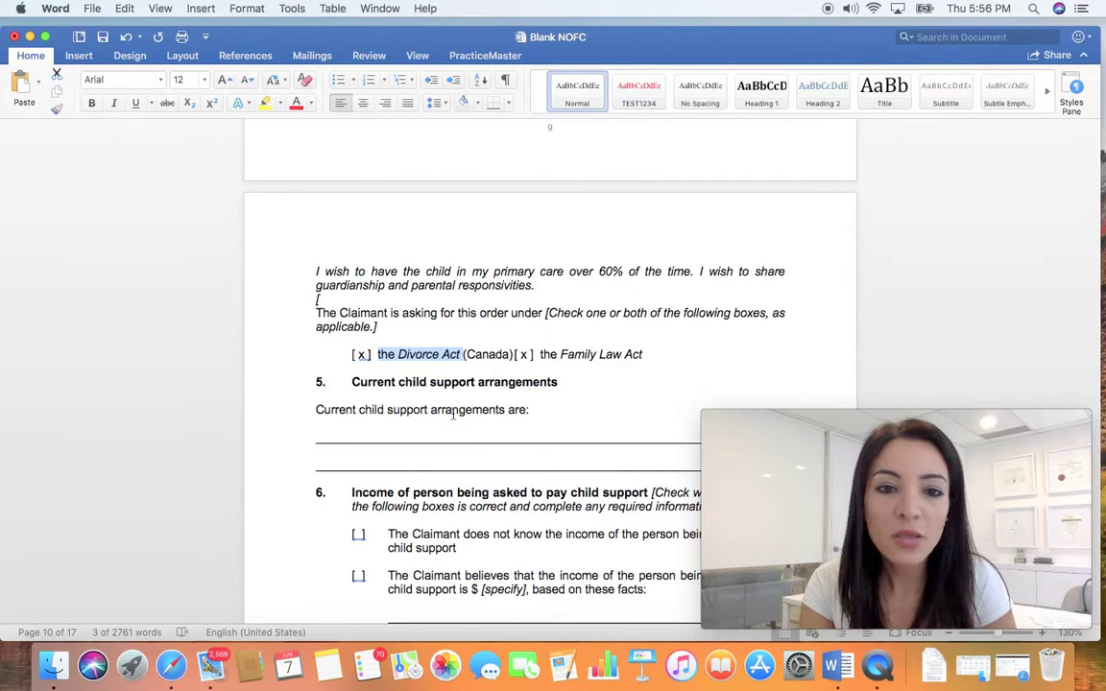
Try "None at al" on the first line under Current child support arrangements and clear it.
scroll(449, 408, "down", 2)
left_click(437, 384)
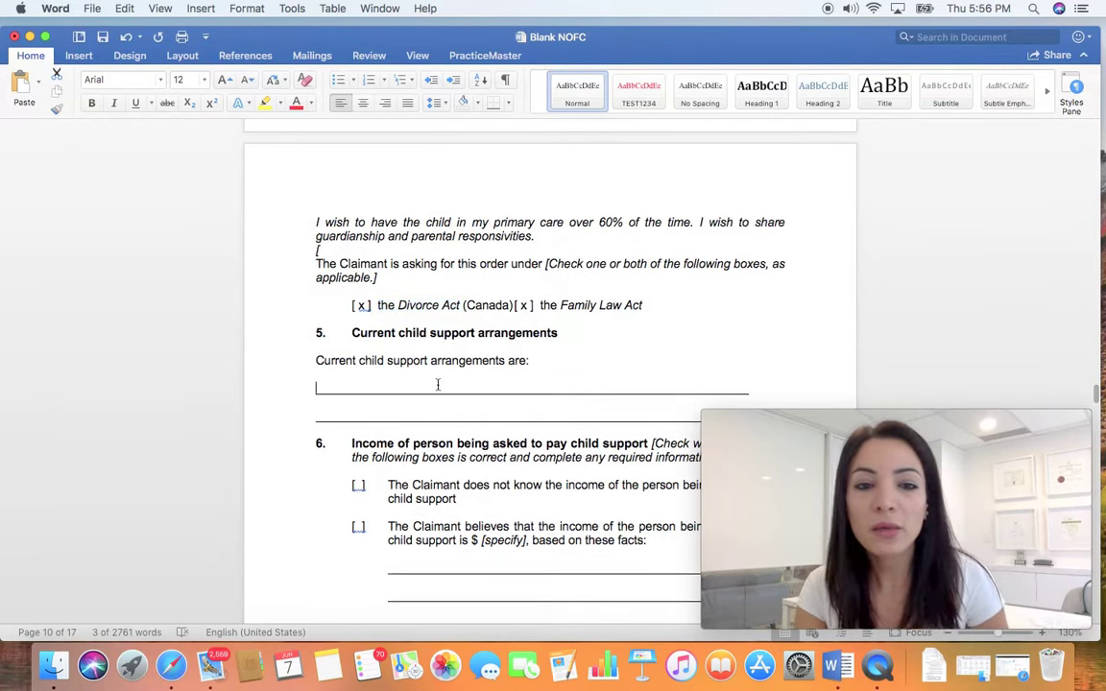
type("NOne at al")
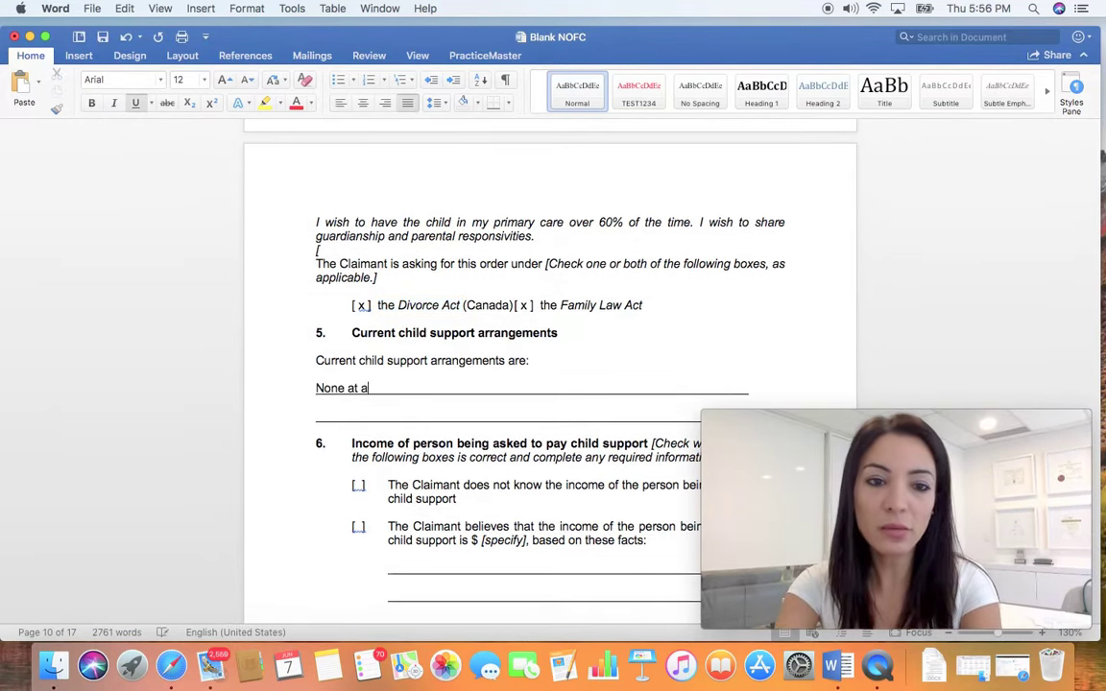
key("BackSpace")
key("BackSpace")
key("BackSpace")
key("BackSpace")
key("BackSpace")
key("BackSpace")
key("BackSpace")
key("BackSpace")
key("BackSpace")
key("BackSpace")
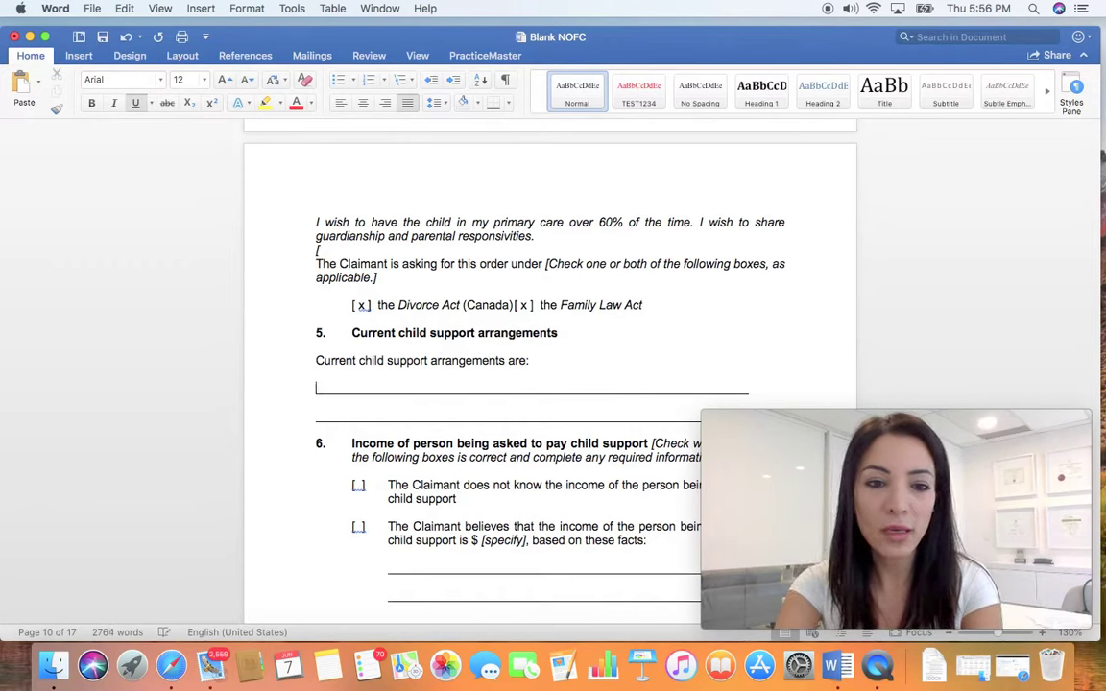
Enter "I am receiving $1000 per month." under Current child support arrangements.
type("I am recie")
type("ving $10")
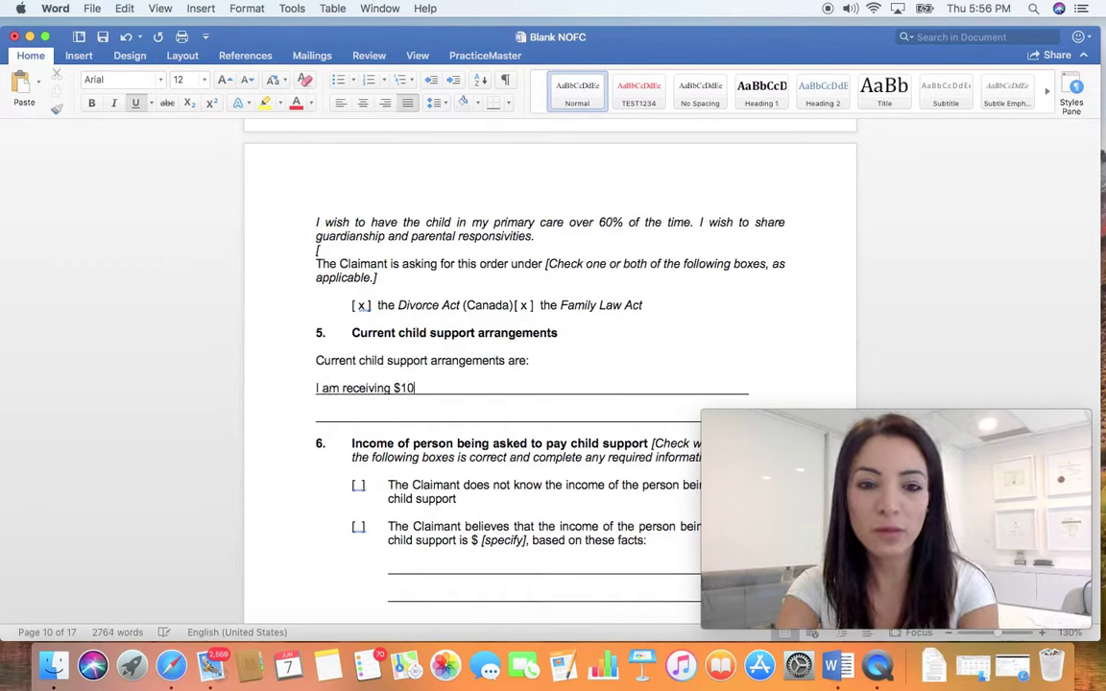
type("00 per mont")
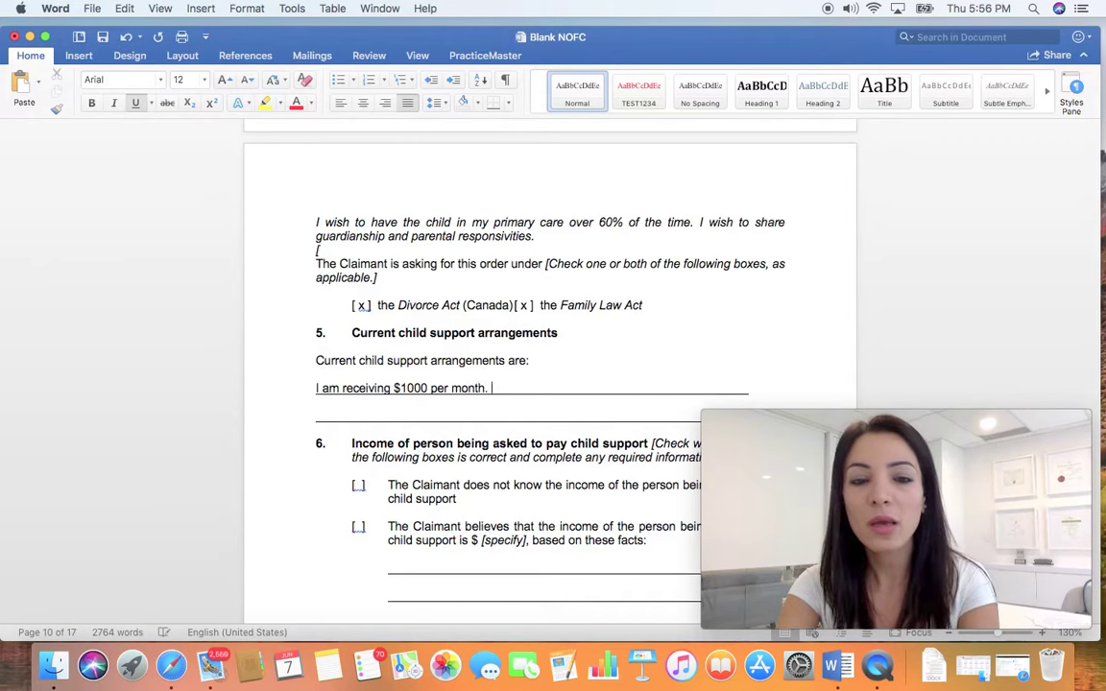
type("h.")
Try an x in the section 6 box for the Claimant not knowing the payor's income and remove it.
scroll(456, 411, "down", 1)
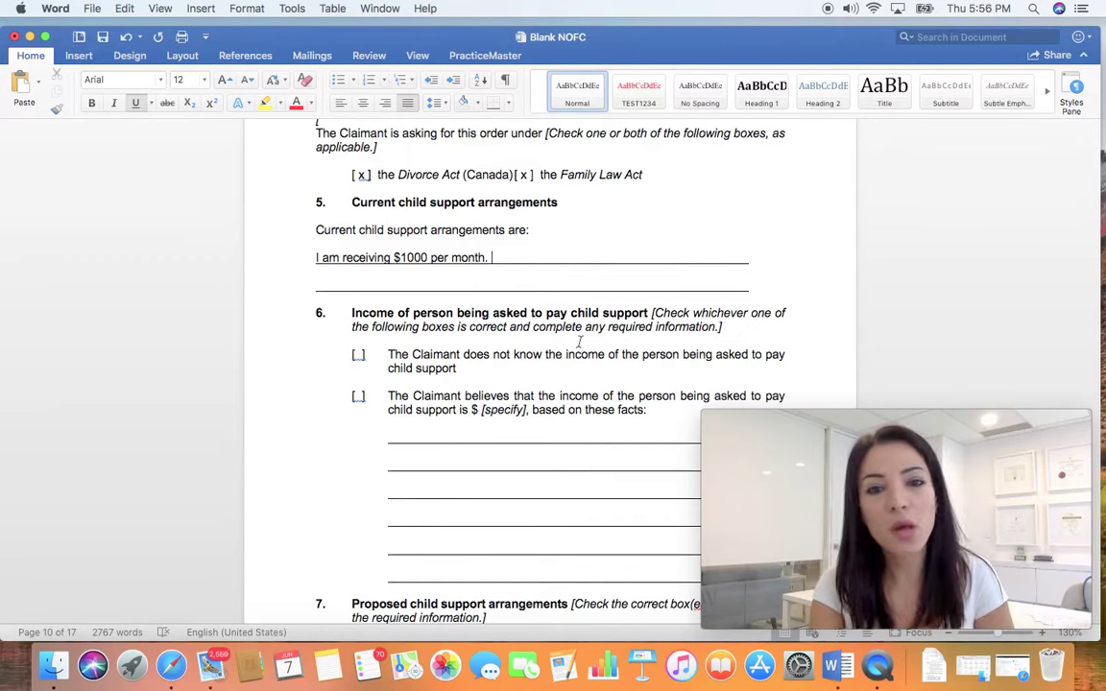
left_click(361, 356)
type("x")
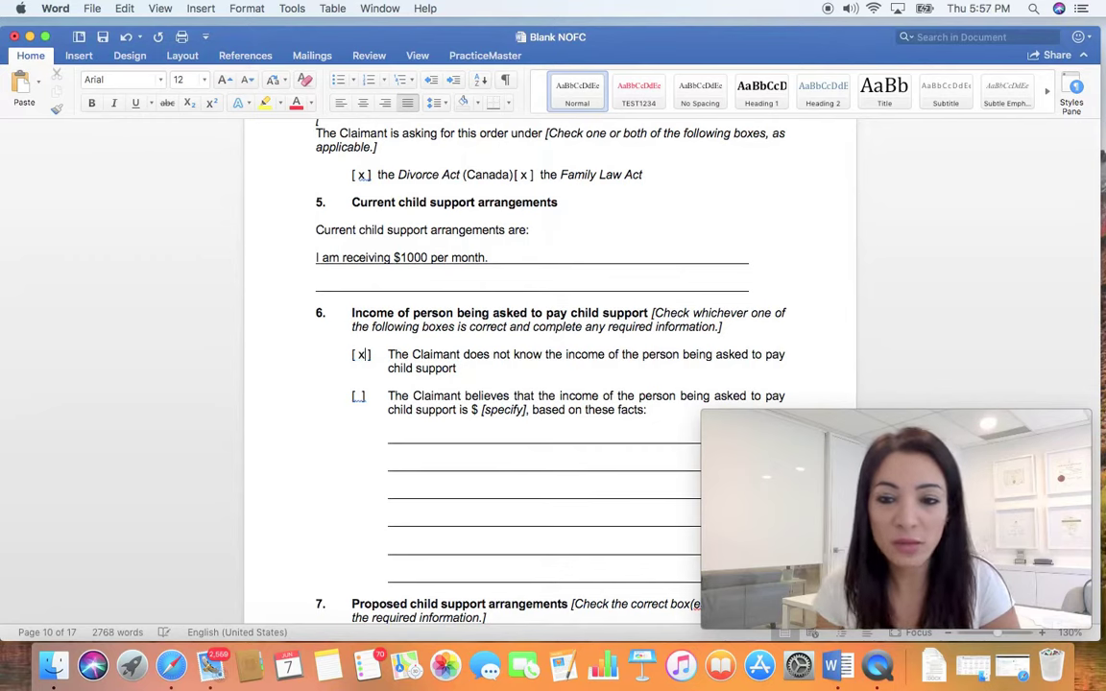
key("BackSpace")
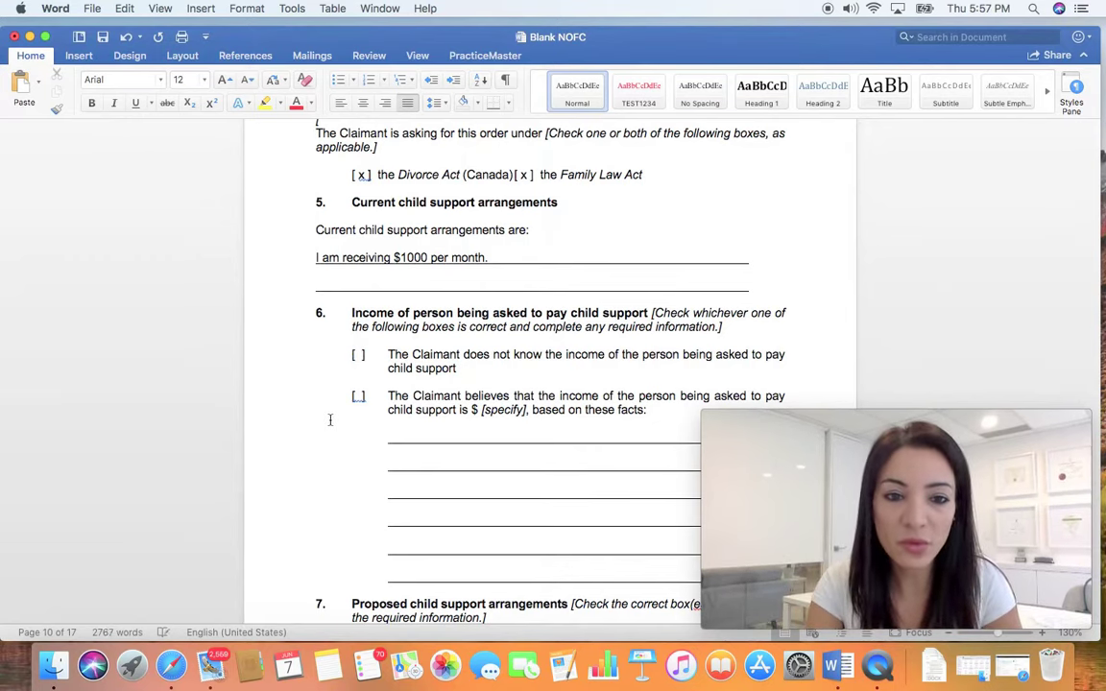
Mark the section 6 box for the Claimant's believed income of the payor with an x and replace the [specify] placeholder with 60,000.
left_click(360, 396)
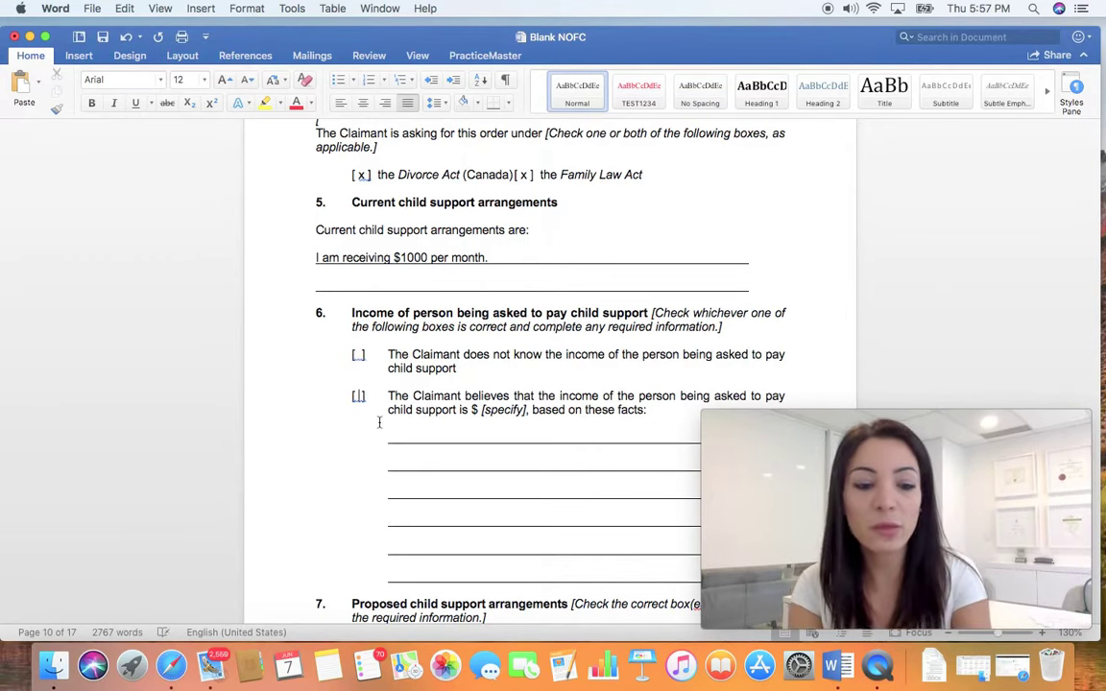
type("x")
scroll(432, 384, "down", 2)
left_click_drag(529, 329, 484, 332)
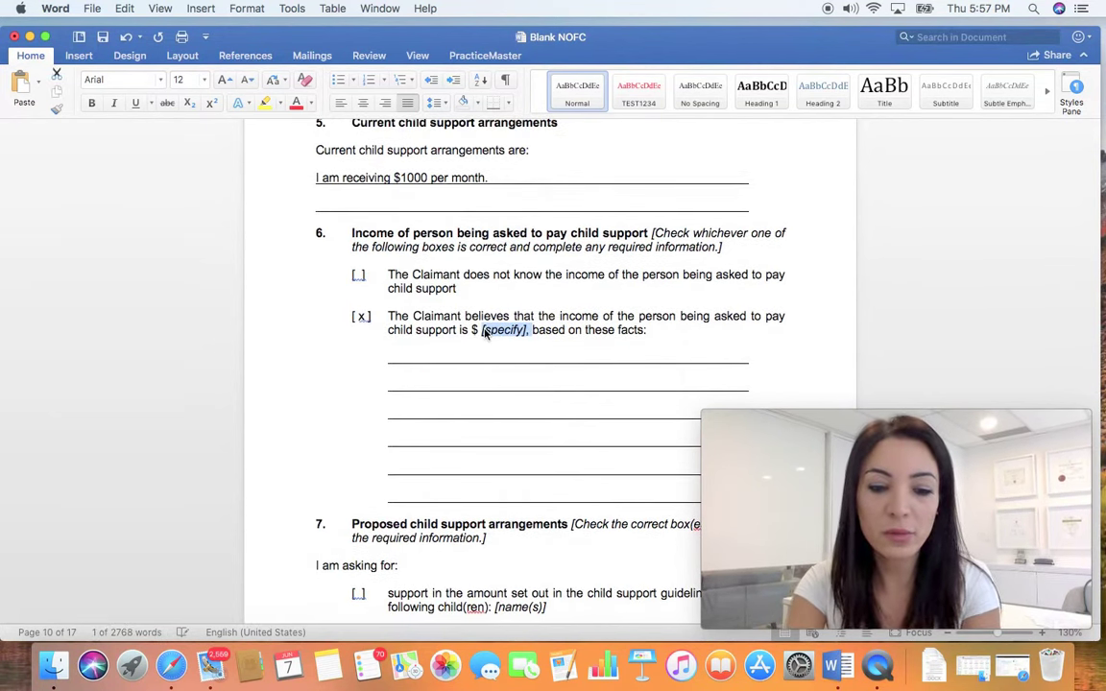
type("60,000")
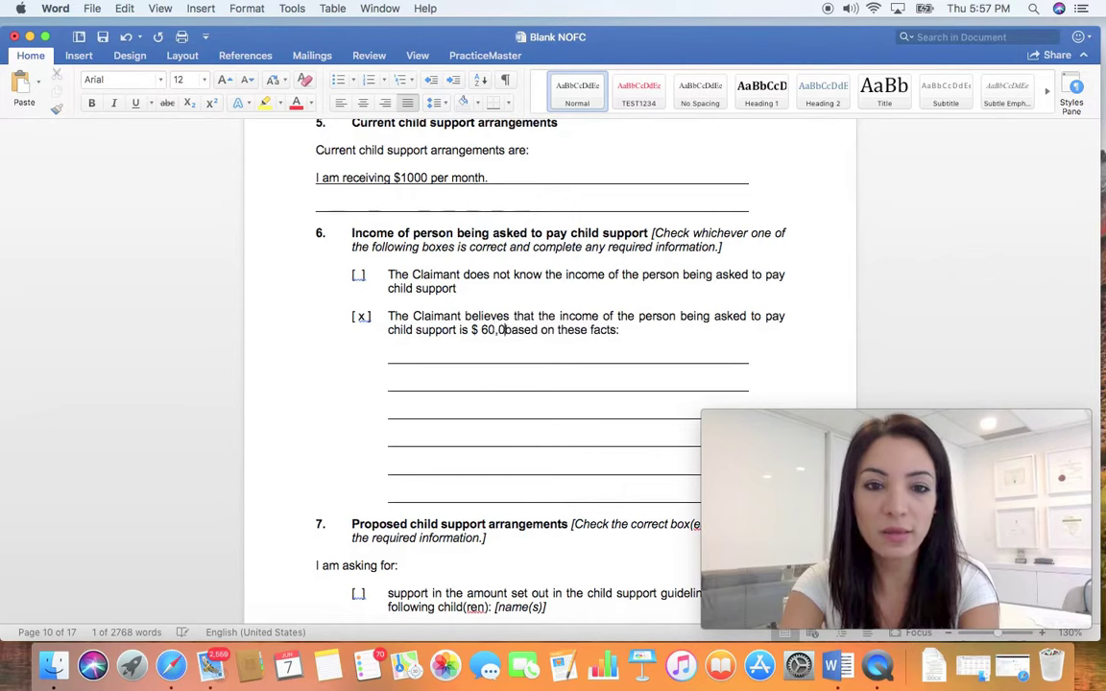
left_click_drag(636, 329, 540, 330)
Enter "I have reviewed his 2017 Notice of Assessment." on the first facts line under the $60,000 income statement in section 6.
left_click(446, 353)
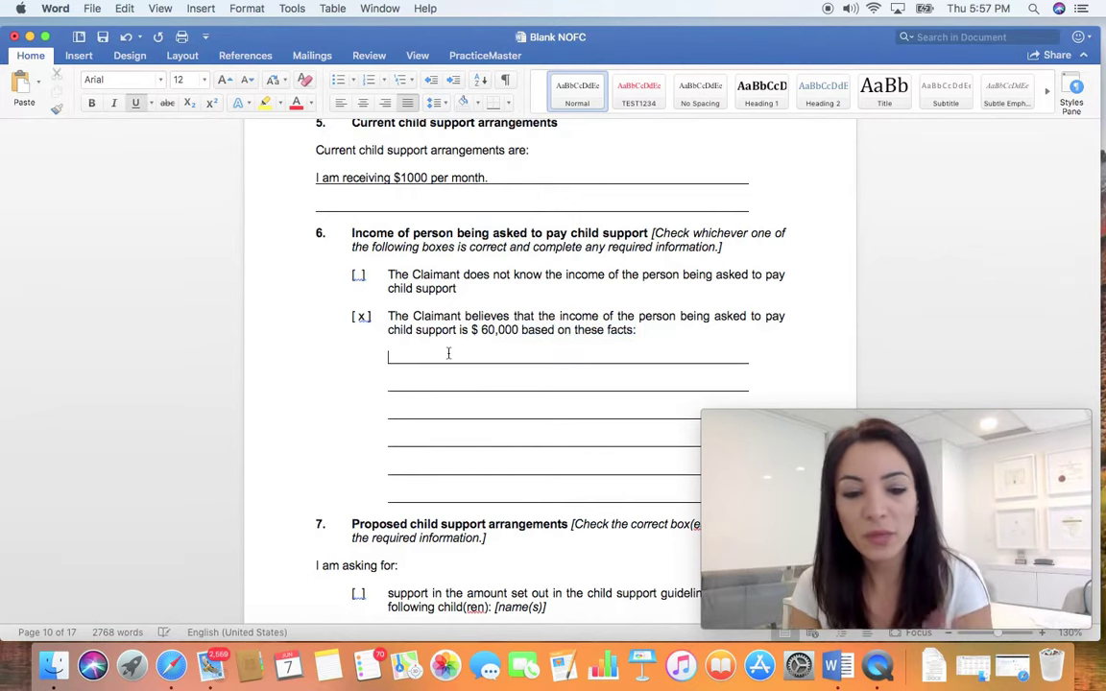
type("I have revi")
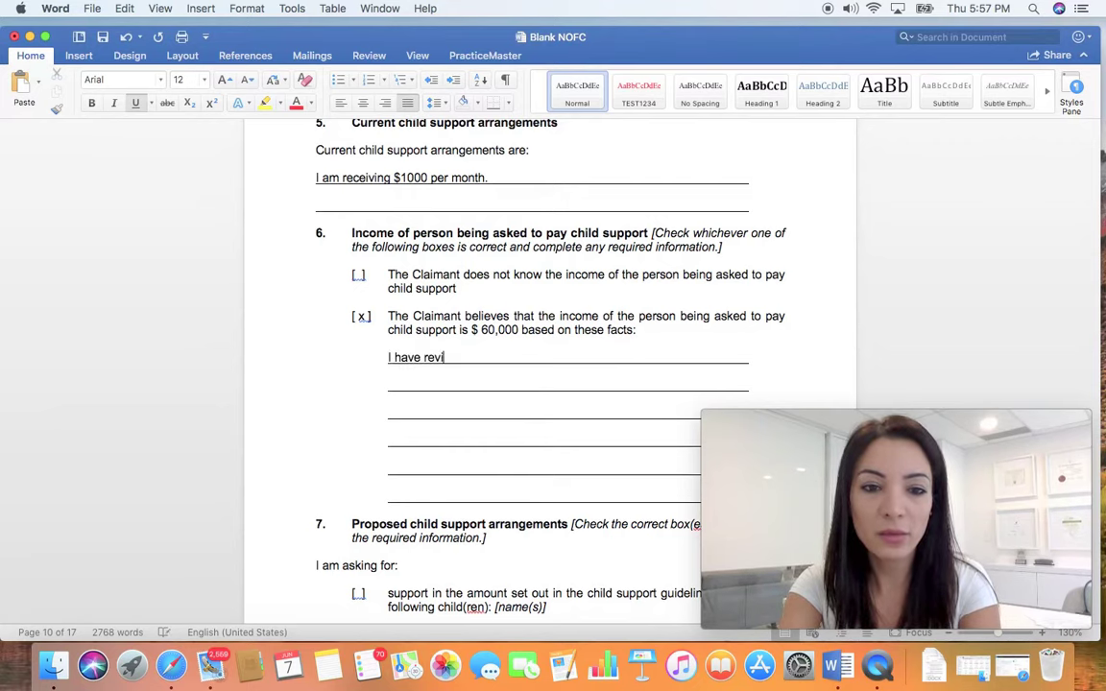
type("ewed his 20")
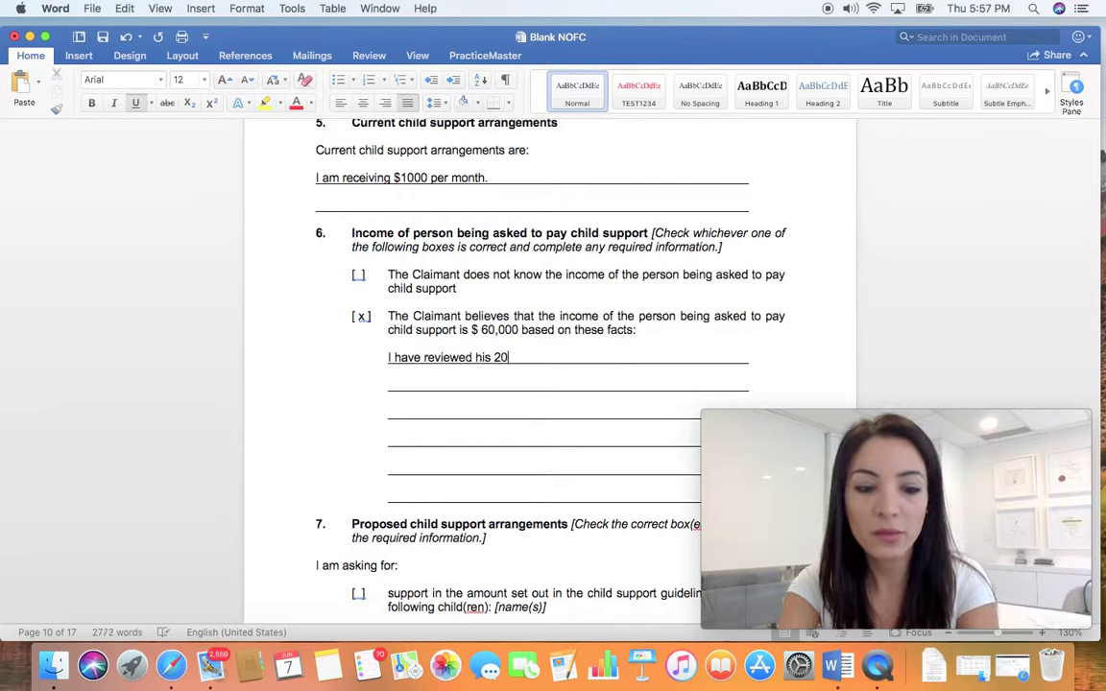
type("17 Not")
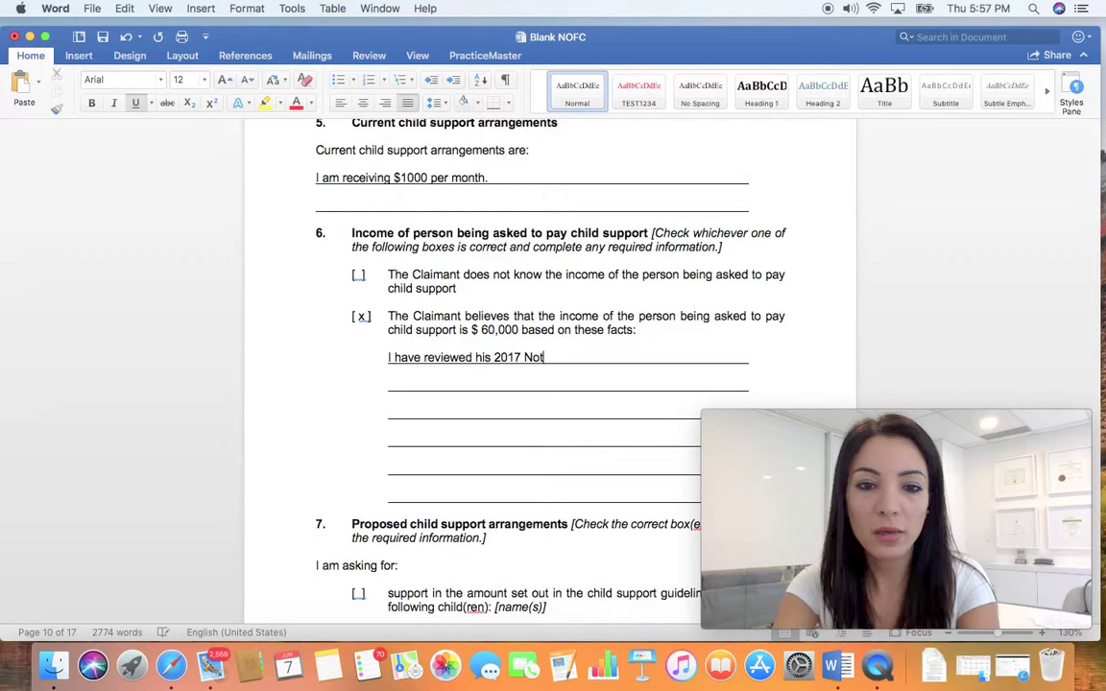
type("ice of Assessmsent.")
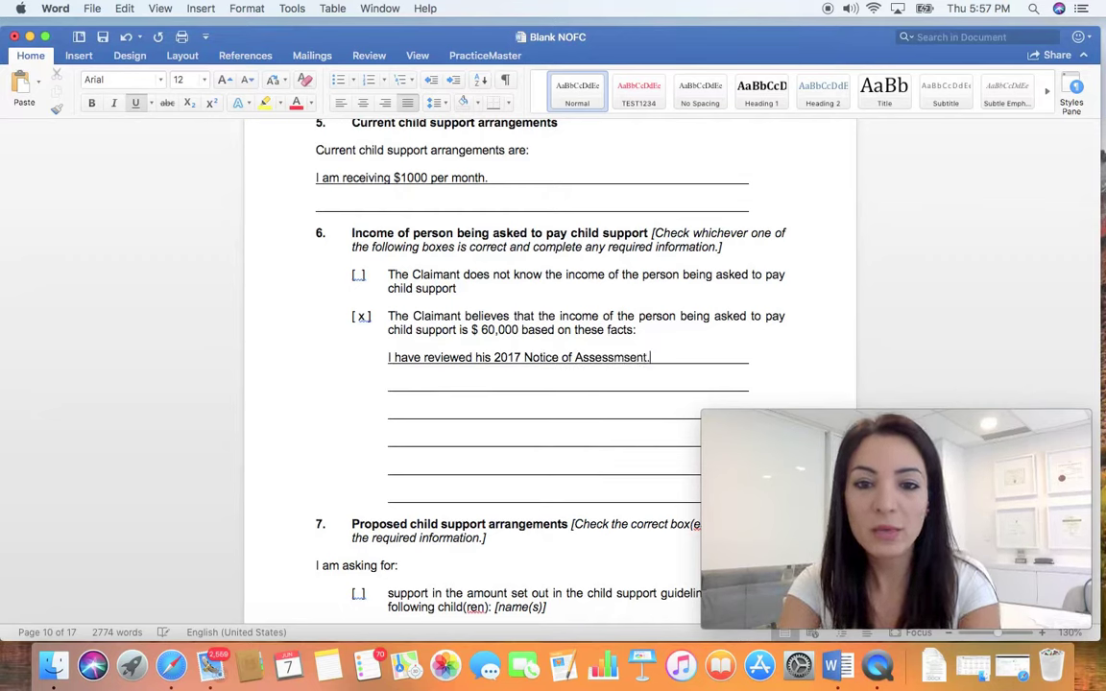
key("BackSpace")
key("BackSpace")
key("BackSpace")
key("BackSpace")
key("BackSpace")
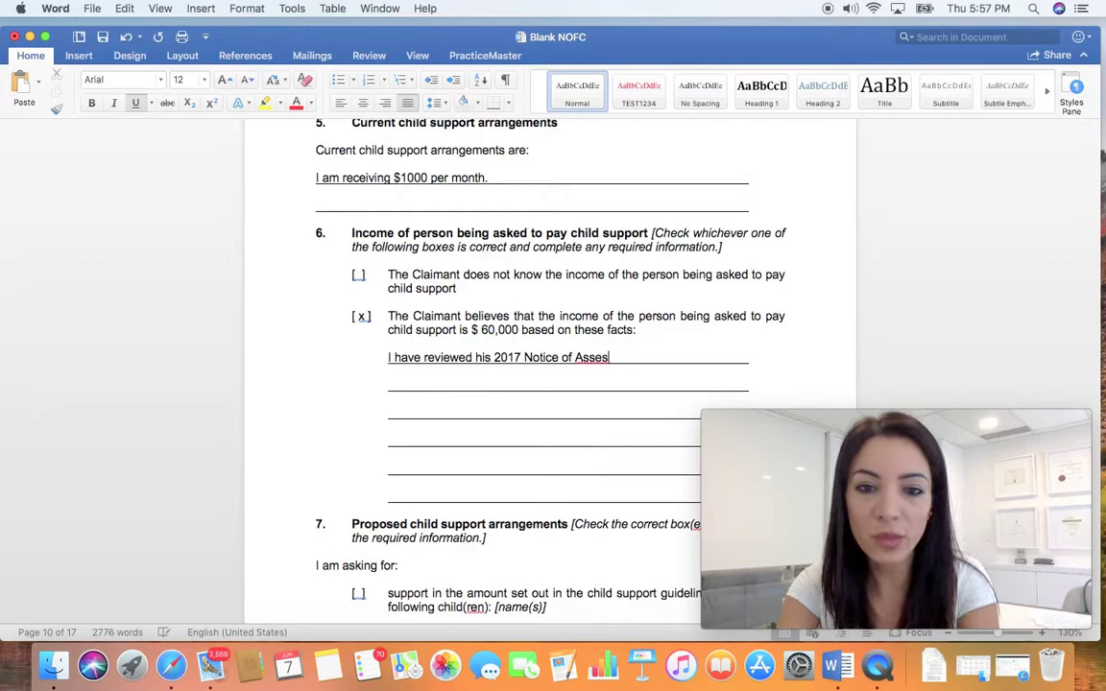
type("ment.")
Mark the section 7 box for support in the guidelines table amount with an x and replace its [name(s)] placeholder with the child's full name.
scroll(550, 365, "down", 5)
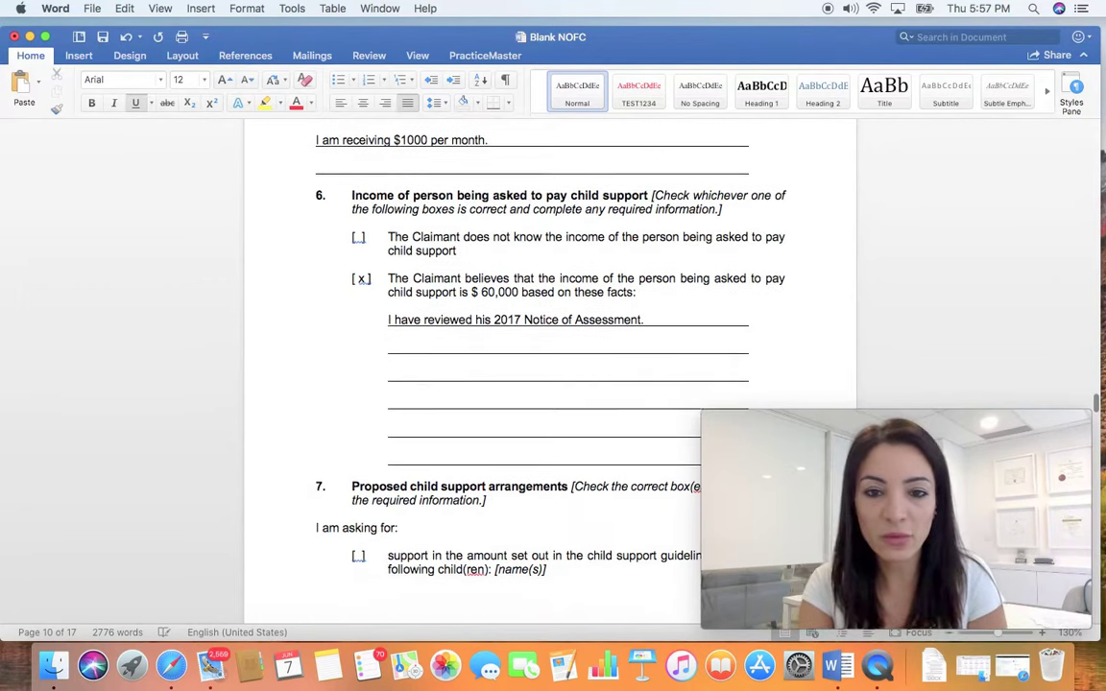
scroll(550, 365, "down", 2)
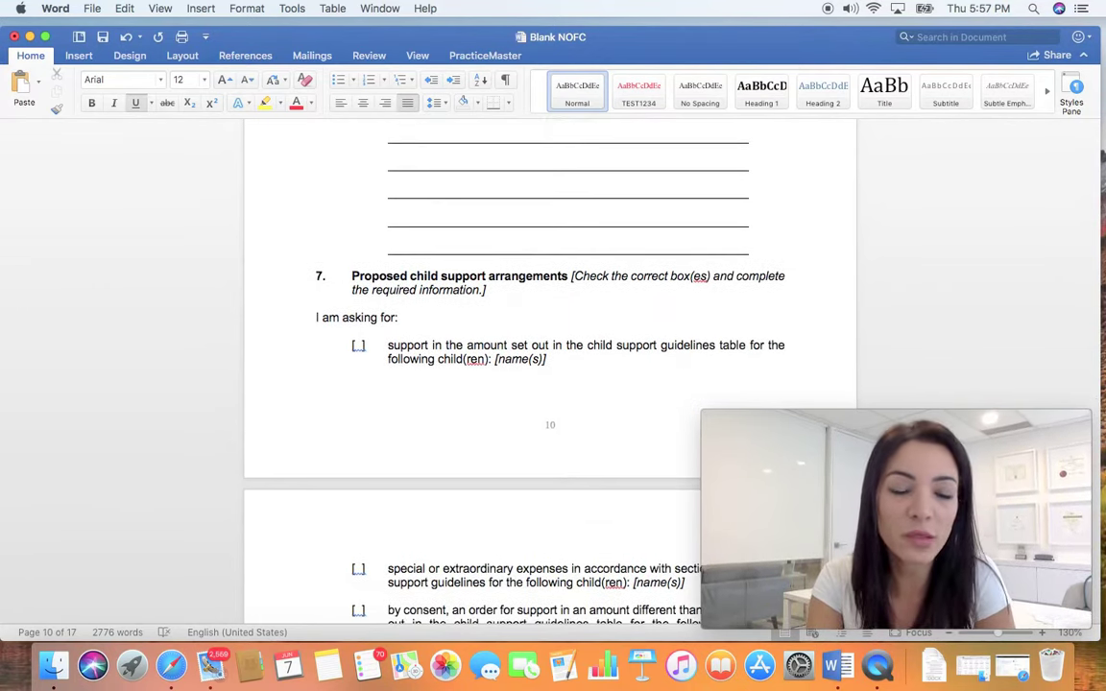
scroll(550, 364, "down", 1)
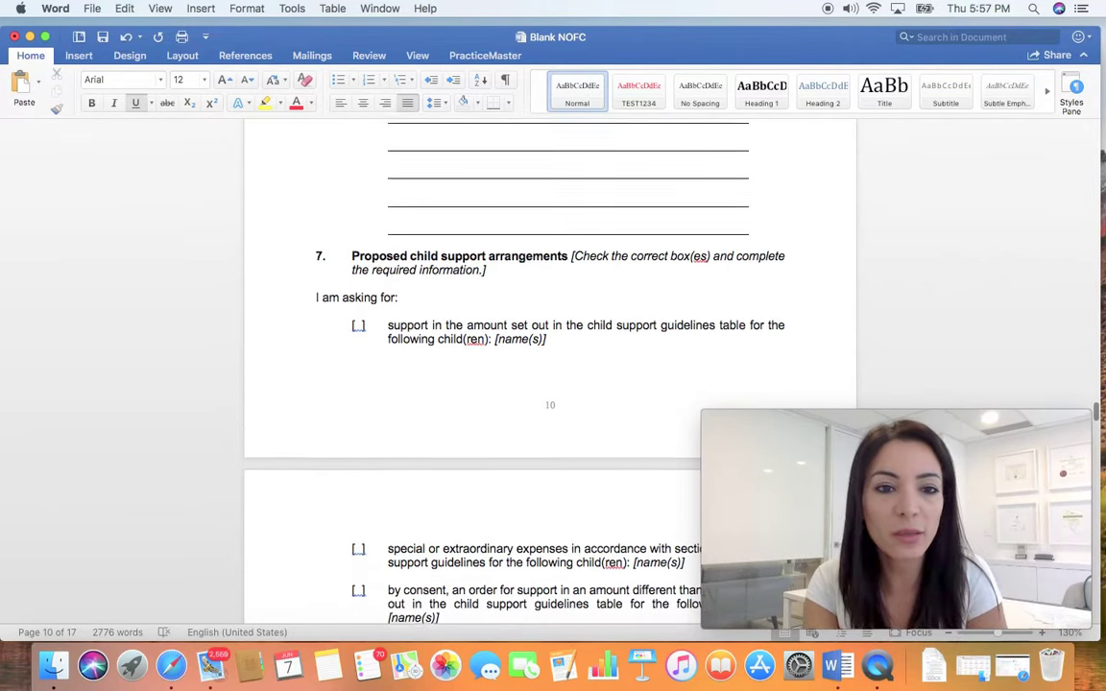
scroll(550, 365, "down", 2)
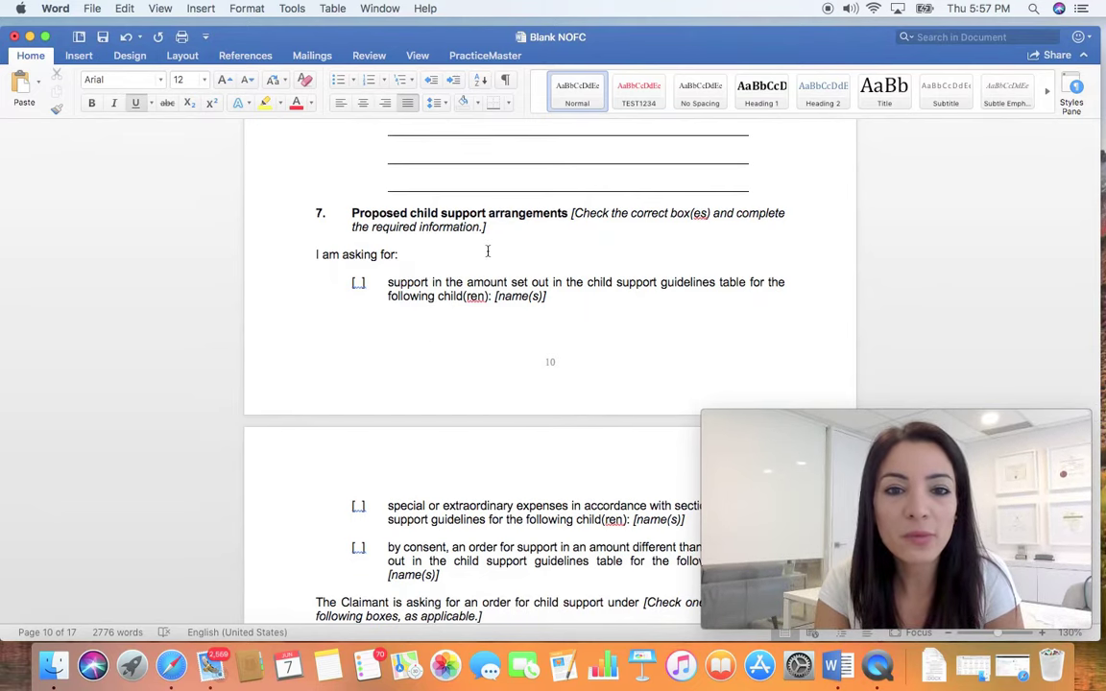
scroll(461, 253, "down", 2)
left_click(360, 235)
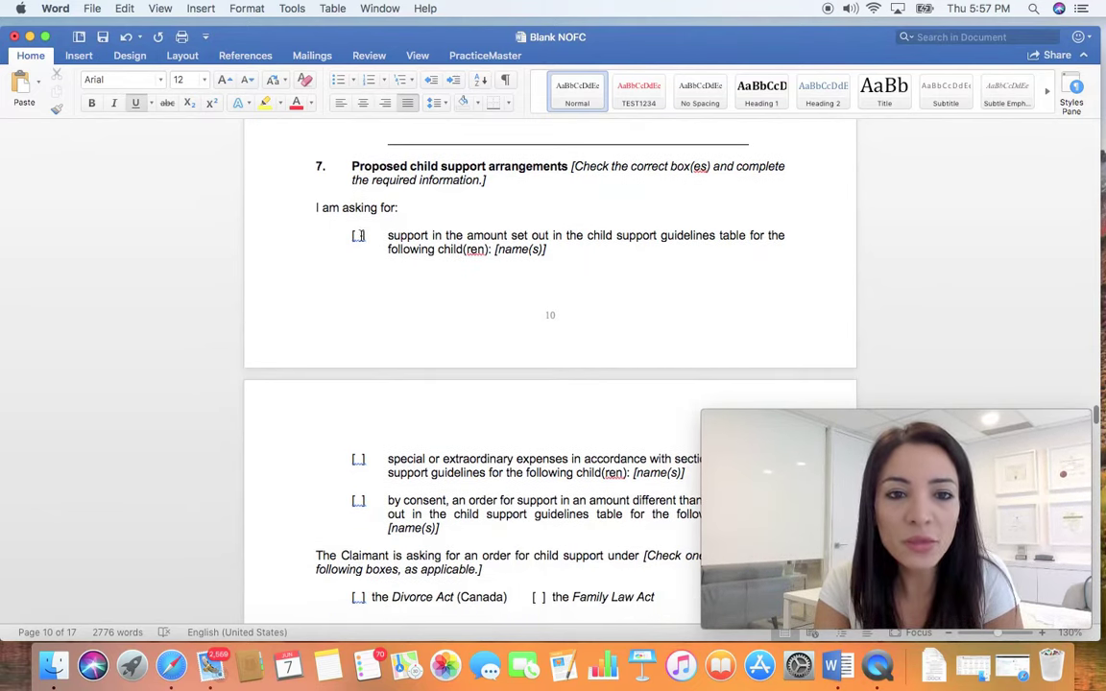
type("x")
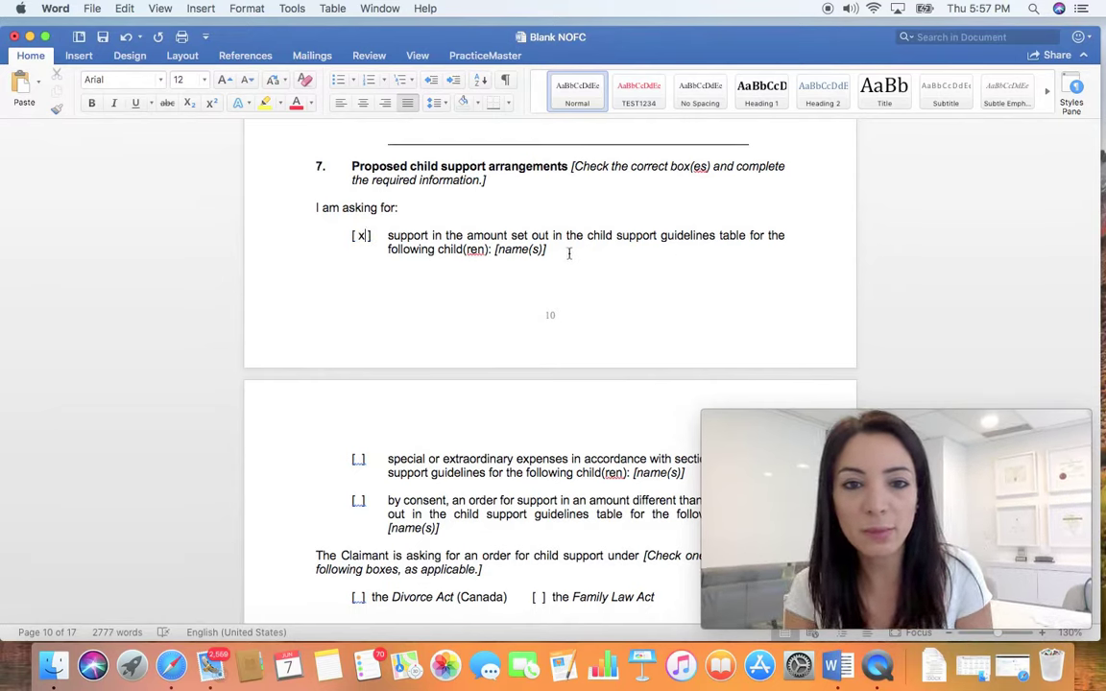
left_click_drag(549, 249, 499, 252)
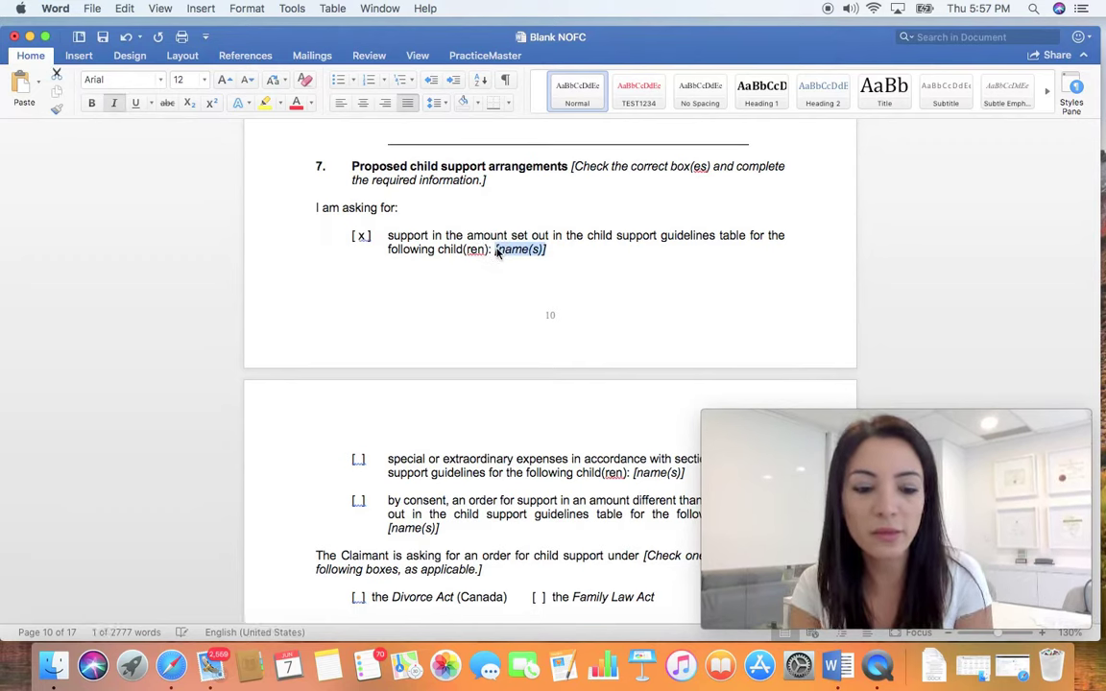
key("BackSpace")
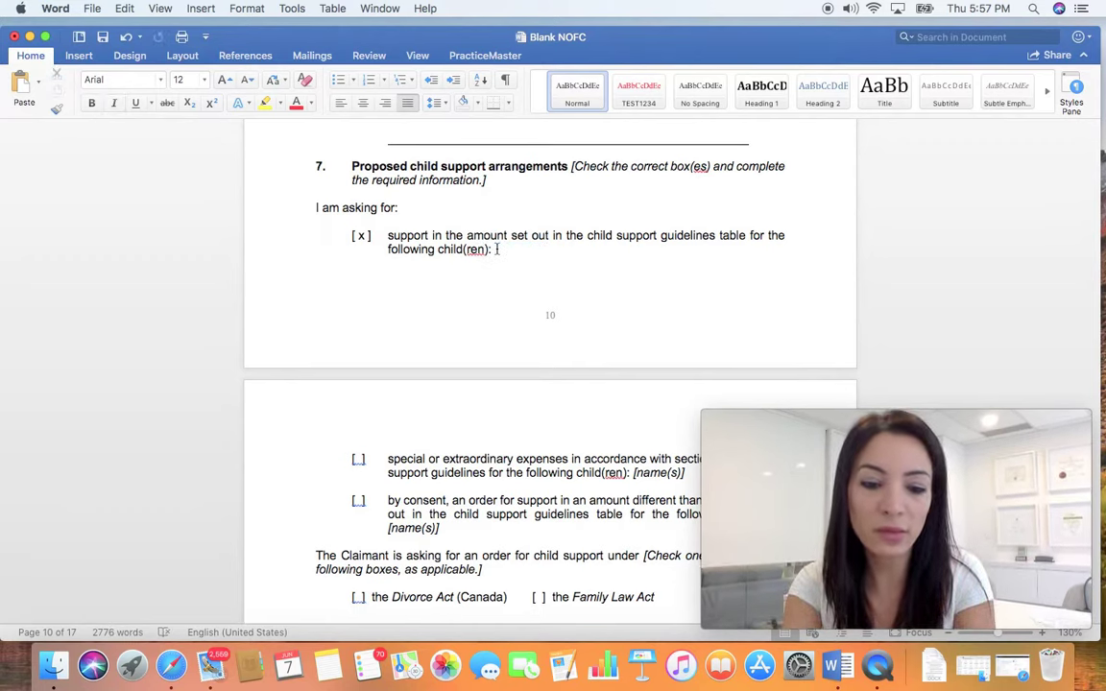
type("mary jane smith,")
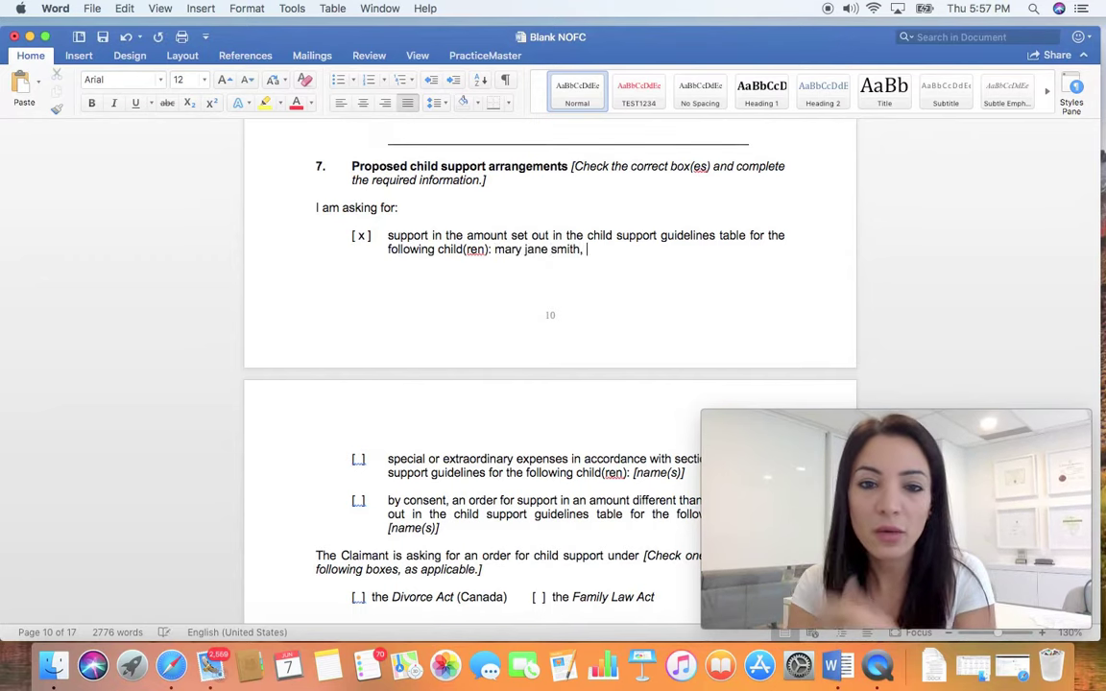
Mark the box for special or extraordinary expenses with an x and replace its [name(s)] placeholder with the child's full name.
scroll(427, 205, "down", 3)
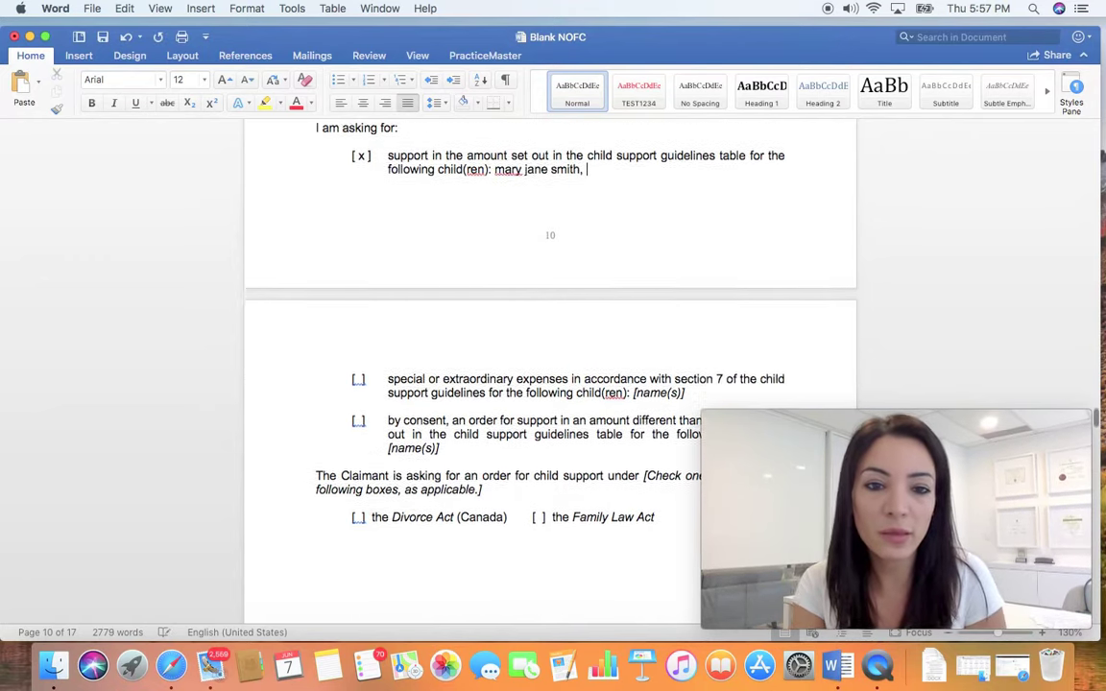
left_click(358, 322)
type("x")
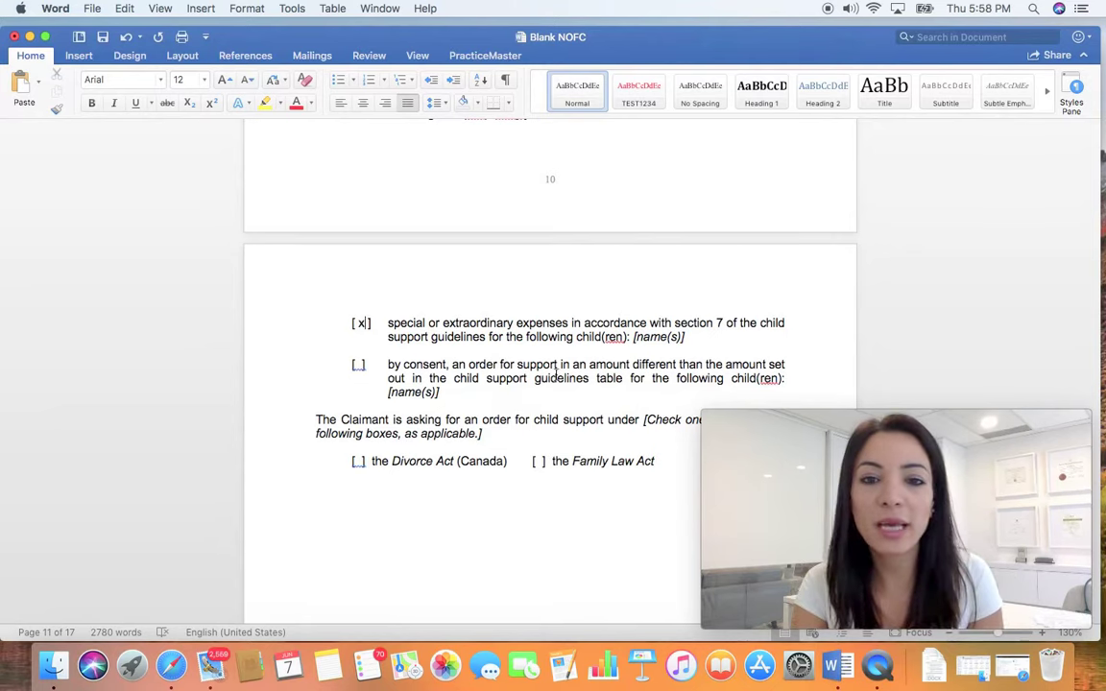
left_click_drag(685, 337, 628, 338)
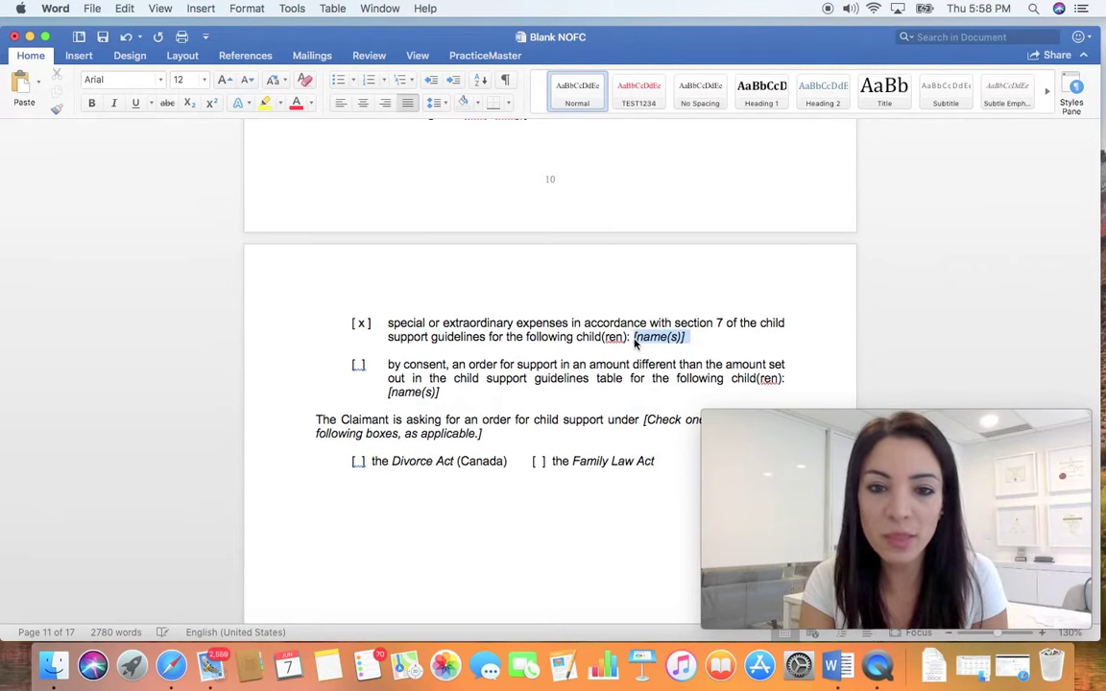
type("Mary /")
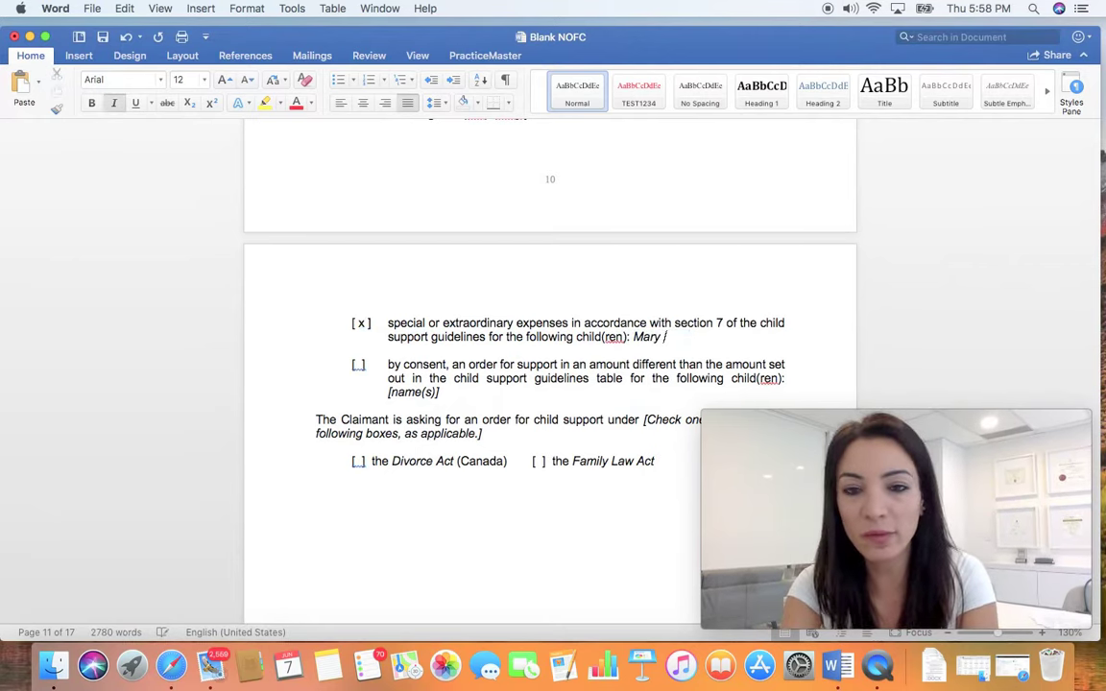
type("jane smith")
Mark both the Family Law Act and the Divorce Act (Canada) boxes with an x for the child support order.
scroll(550, 384, "down", 2)
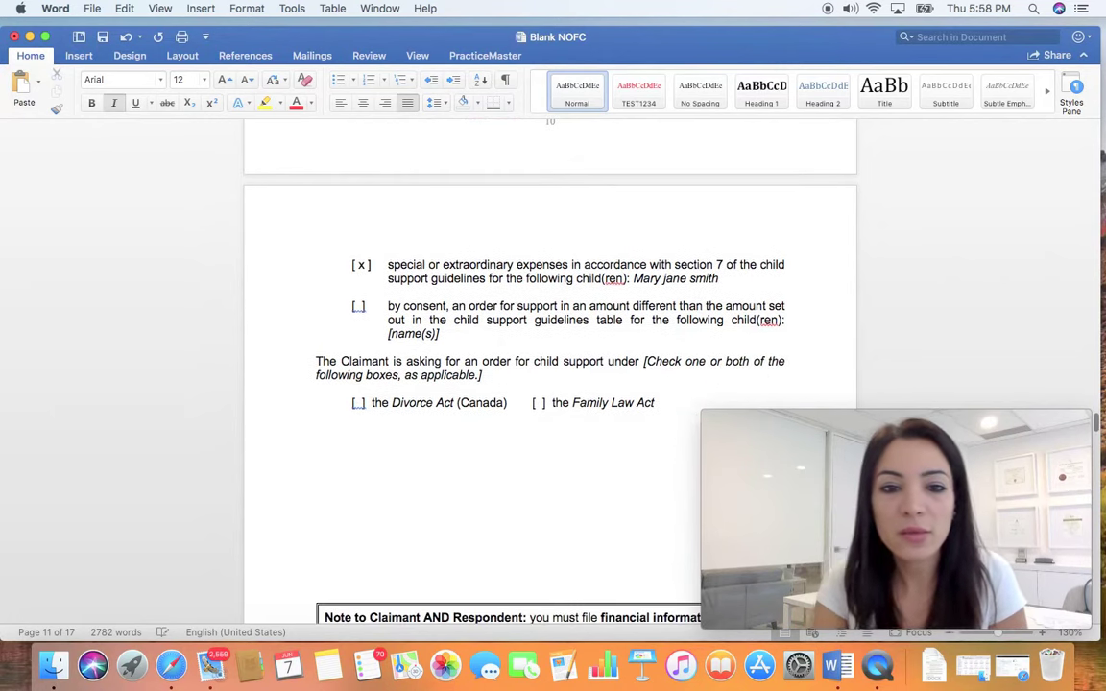
left_click_drag(446, 305, 388, 304)
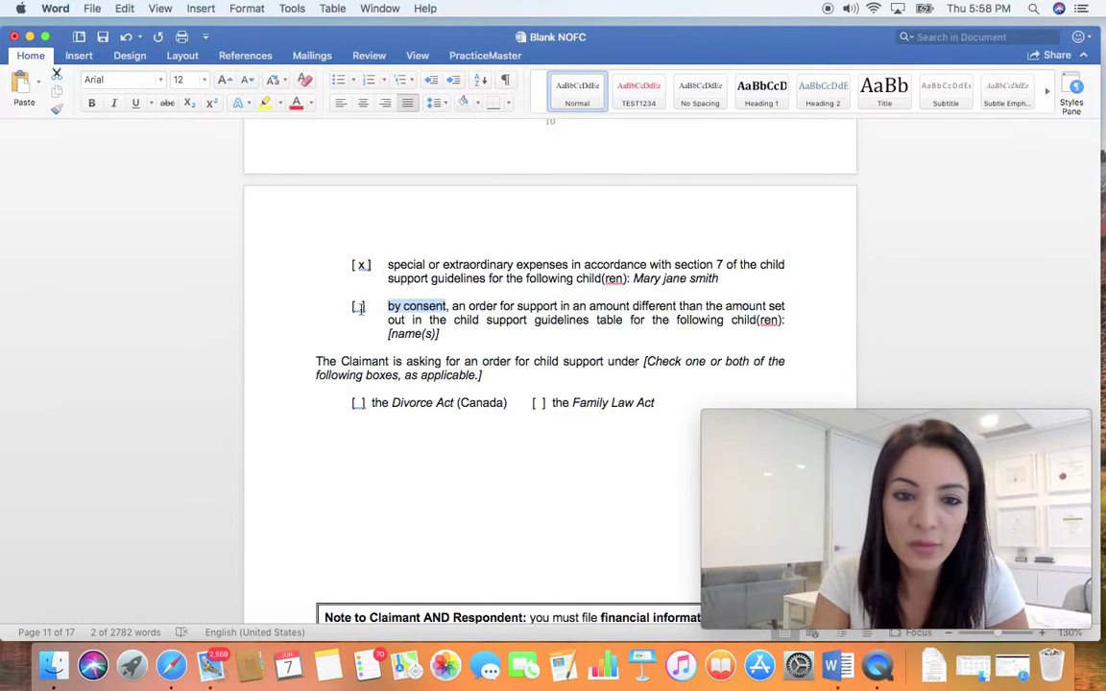
scroll(419, 390, "down", 3)
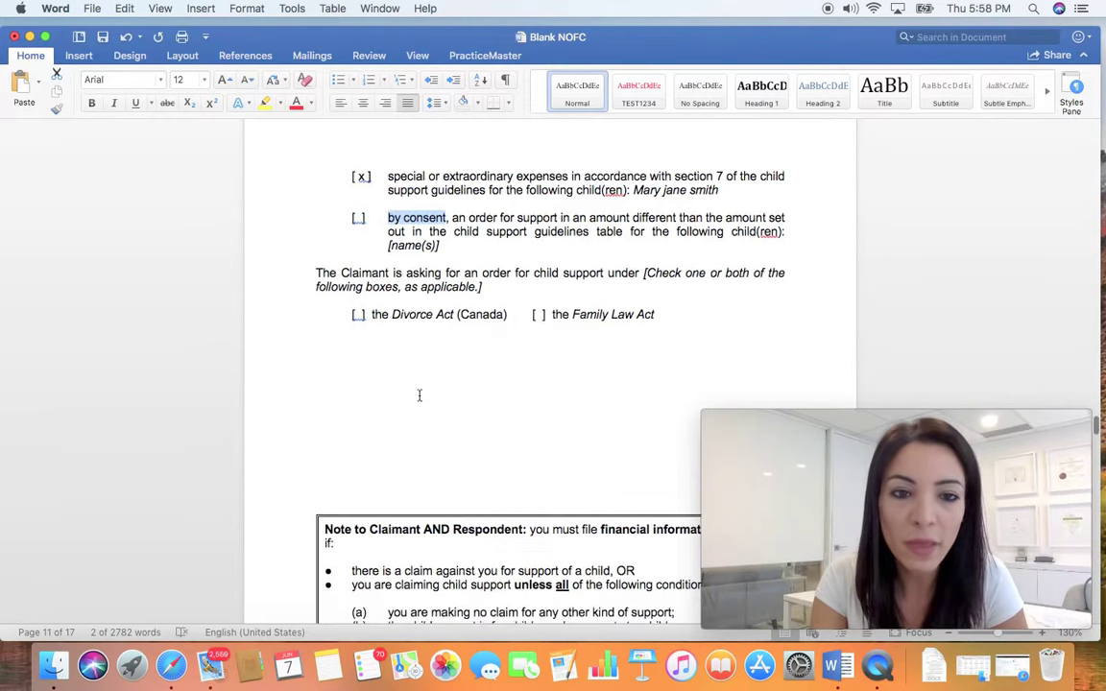
left_click(539, 315)
type("x")
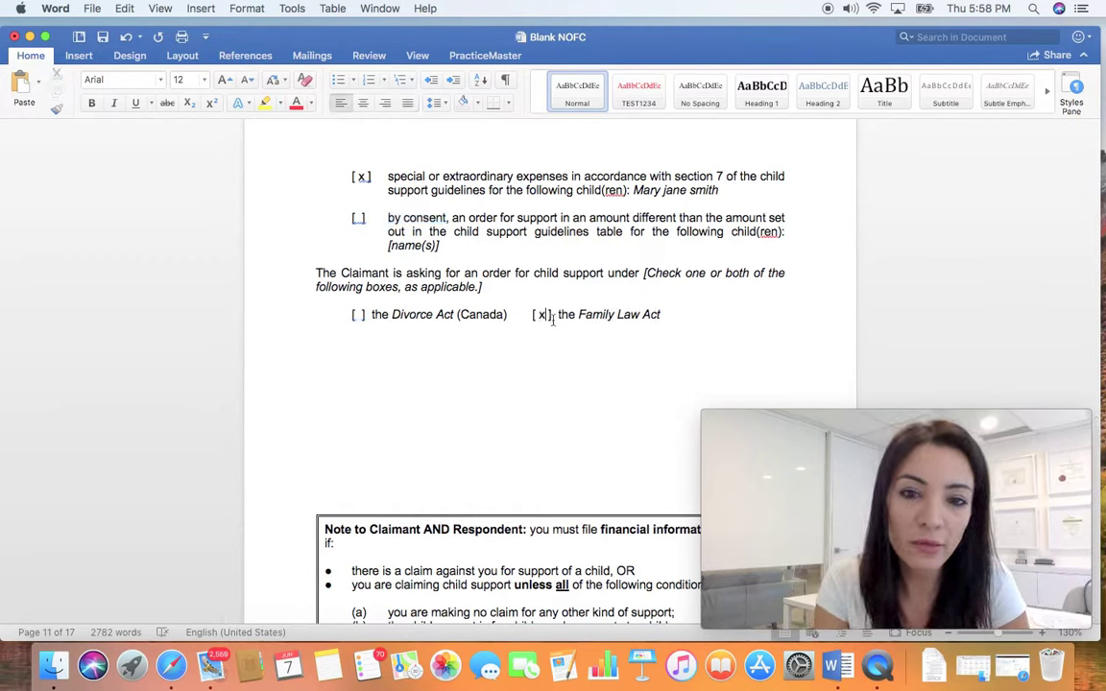
left_click(360, 314)
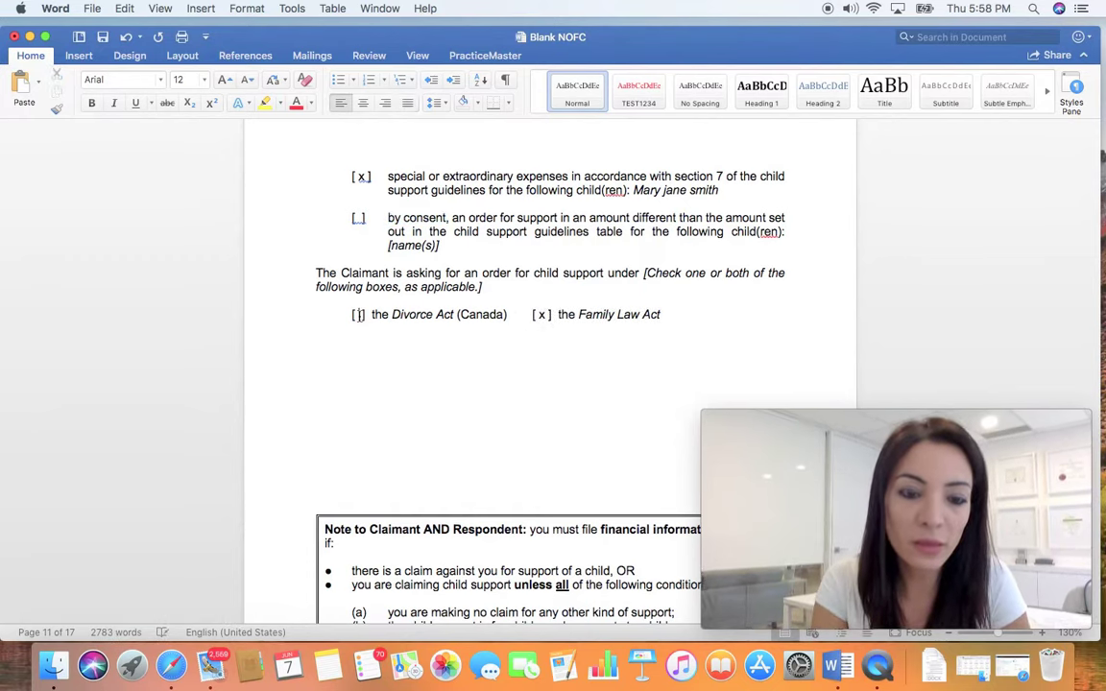
type("x")
scroll(550, 375, "down", 15)
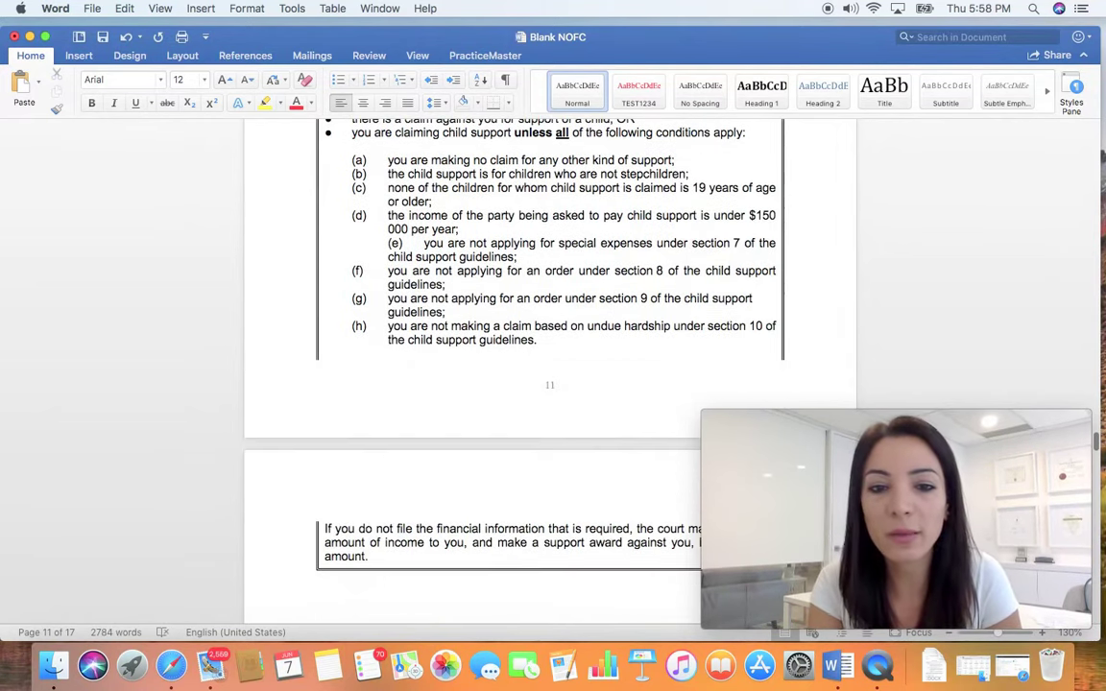
scroll(550, 375, "down", 3)
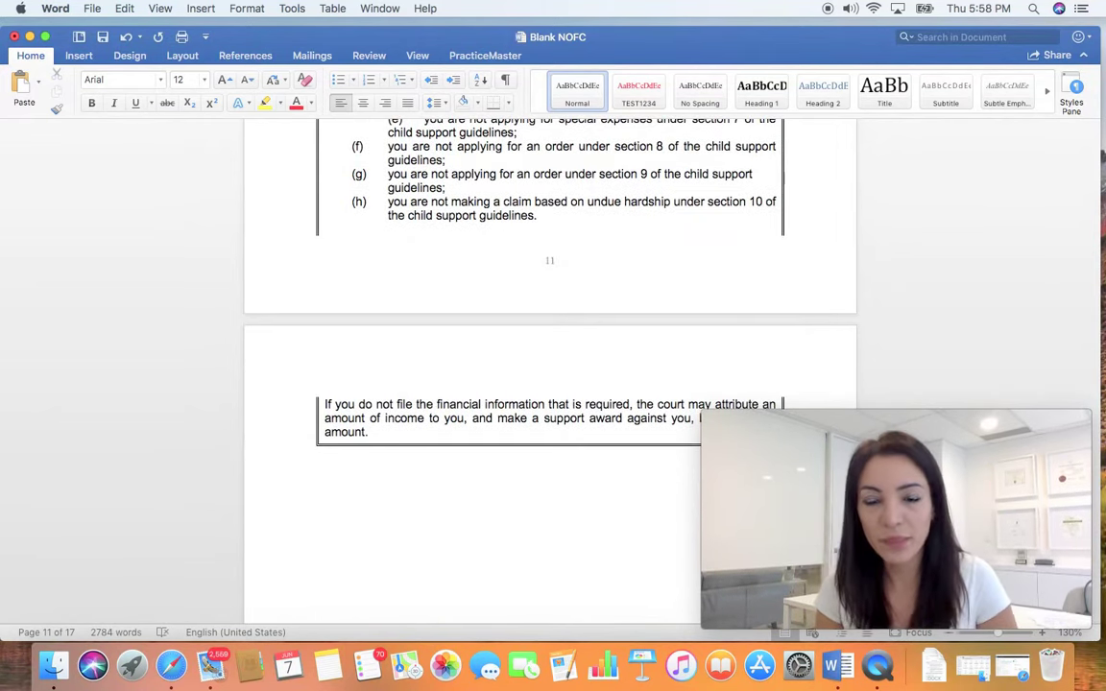